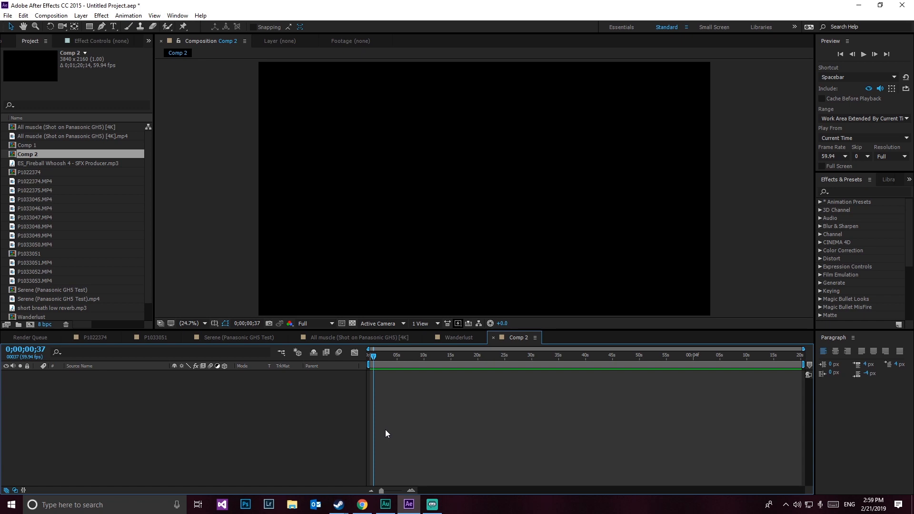
# Step: Open the P1022374 composition and reveal the Scale property of its P1022374.MP4 layer
pyautogui.click(89, 336)
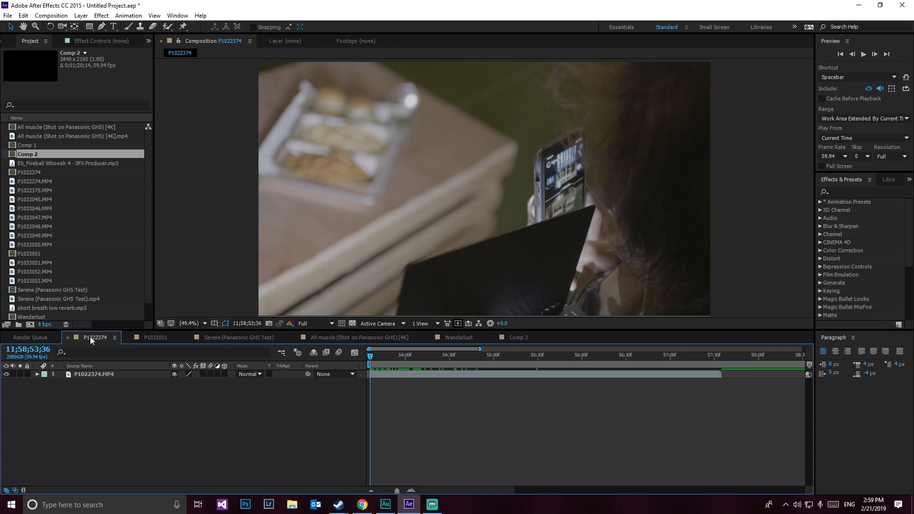
pyautogui.moveTo(369, 356)
pyautogui.mouseDown()
pyautogui.moveTo(642, 386)
pyautogui.moveTo(504, 386)
pyautogui.moveTo(365, 366)
pyautogui.mouseUp()
pyautogui.click(374, 375)
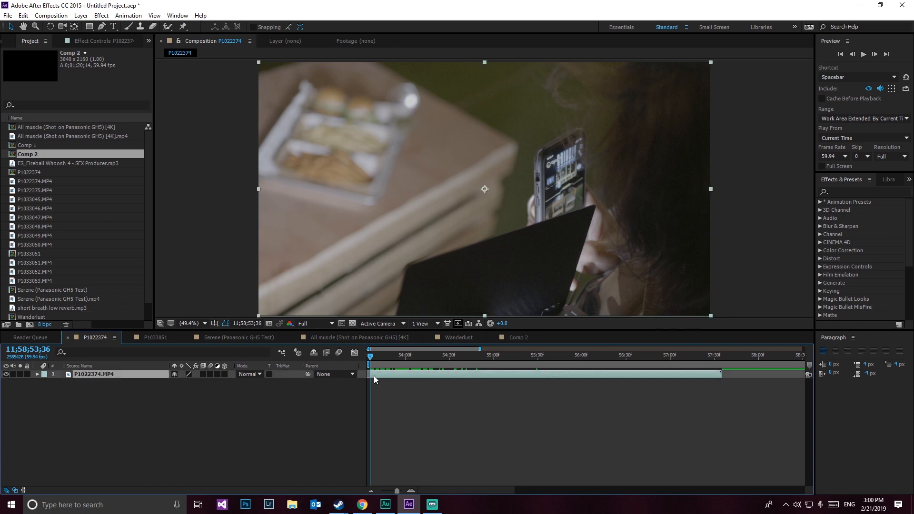
pyautogui.press('s')
# Step: Try scaling the whole clip to 129% without keyframes, scrub through it, and reset the scale to 100%
pyautogui.moveTo(205, 381); pyautogui.dragTo(221, 382)
pyautogui.moveTo(371, 358); pyautogui.dragTo(418, 362)
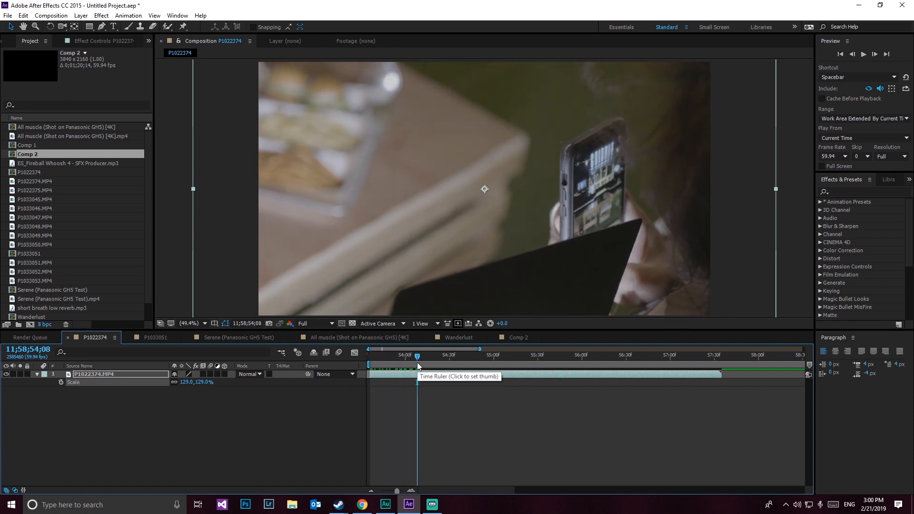
pyautogui.moveTo(392, 358); pyautogui.dragTo(358, 358)
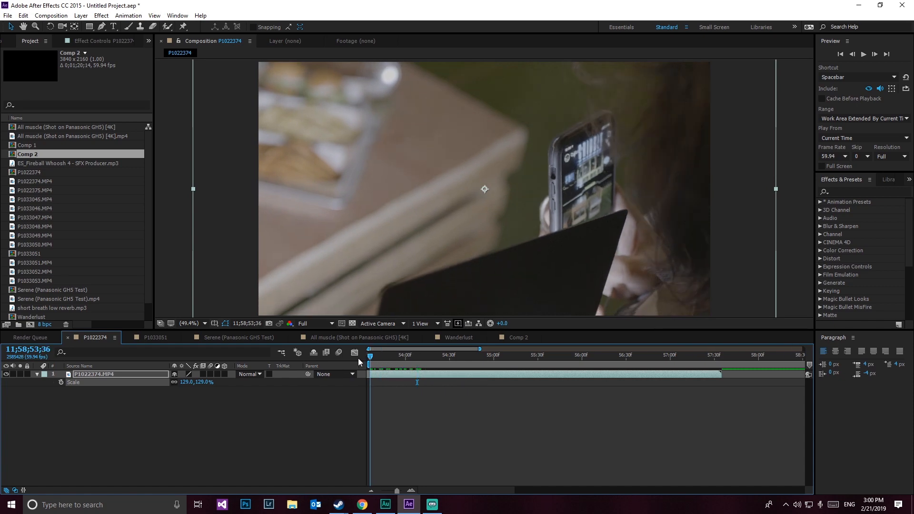
pyautogui.rightClick(150, 381)
pyautogui.click(150, 447)
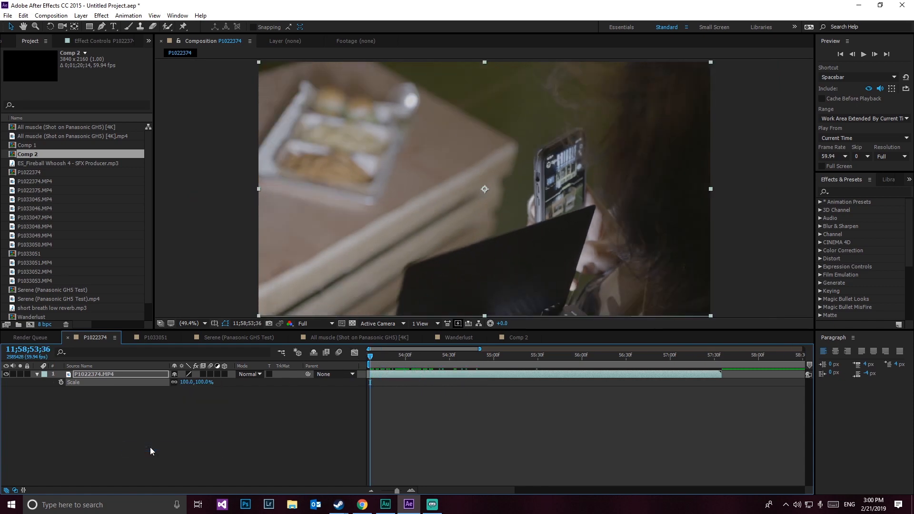
# Step: Turn on keyframing for the clip's Scale and place the 100% keyframe at the clip's start, 11;58;53;36
pyautogui.click(61, 383)
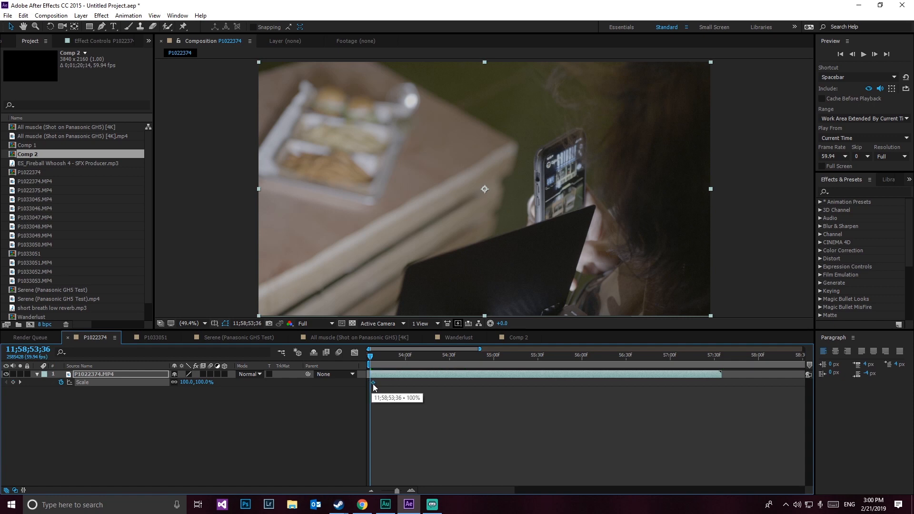
pyautogui.click(386, 362)
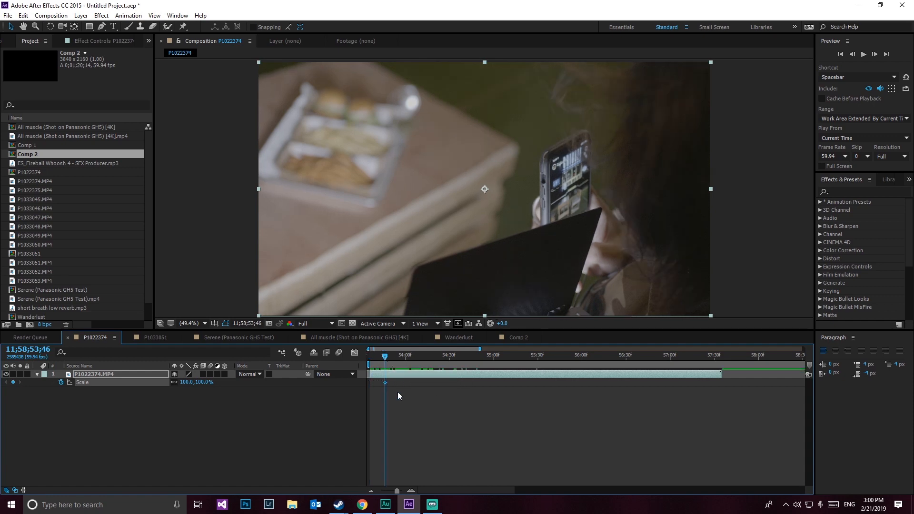
pyautogui.moveTo(386, 384)
pyautogui.moveTo(386, 383); pyautogui.dragTo(359, 364)
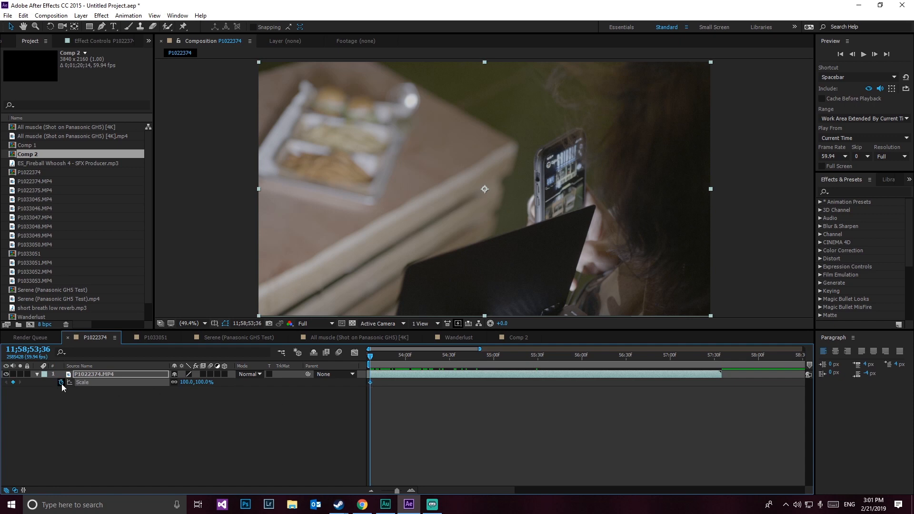
# Step: Add a second Scale keyframe of 141% at 11;58;54;10
pyautogui.click(411, 490)
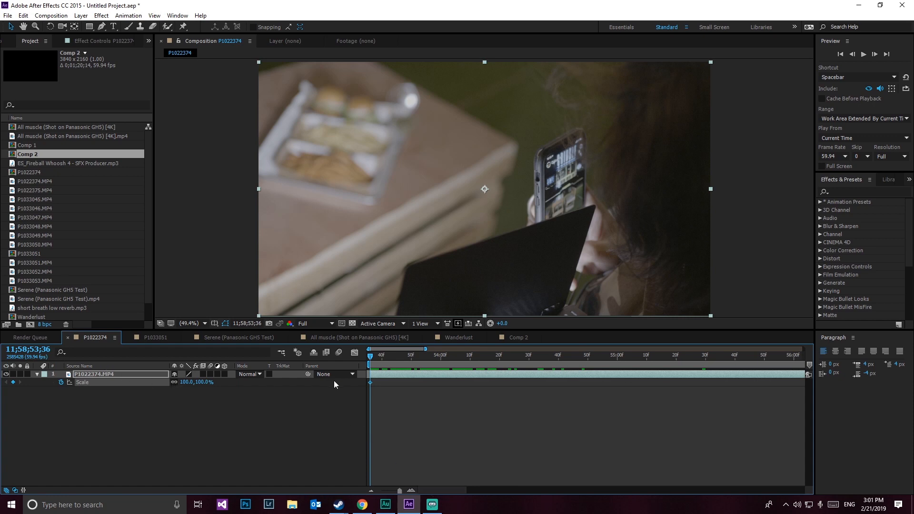
pyautogui.moveTo(406, 490); pyautogui.dragTo(391, 490)
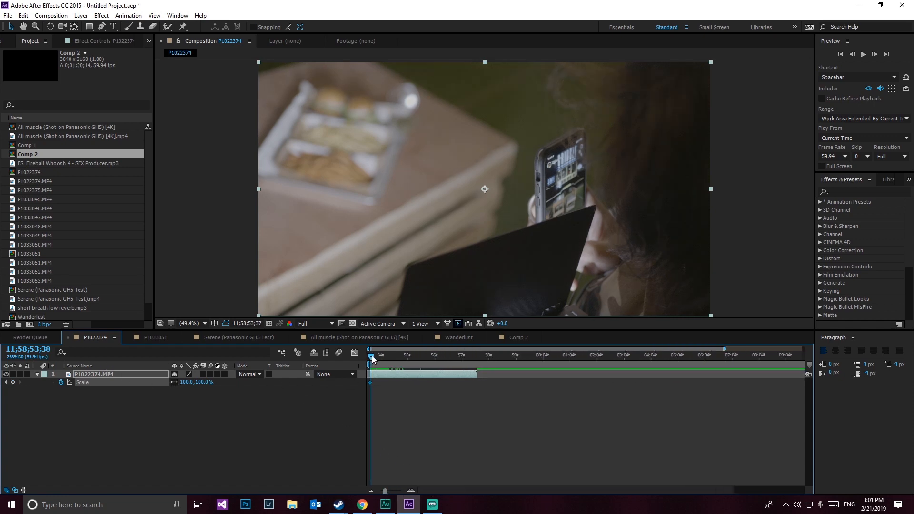
pyautogui.click(374, 356)
pyautogui.moveTo(375, 356); pyautogui.dragTo(384, 358)
pyautogui.moveTo(186, 387); pyautogui.dragTo(203, 381)
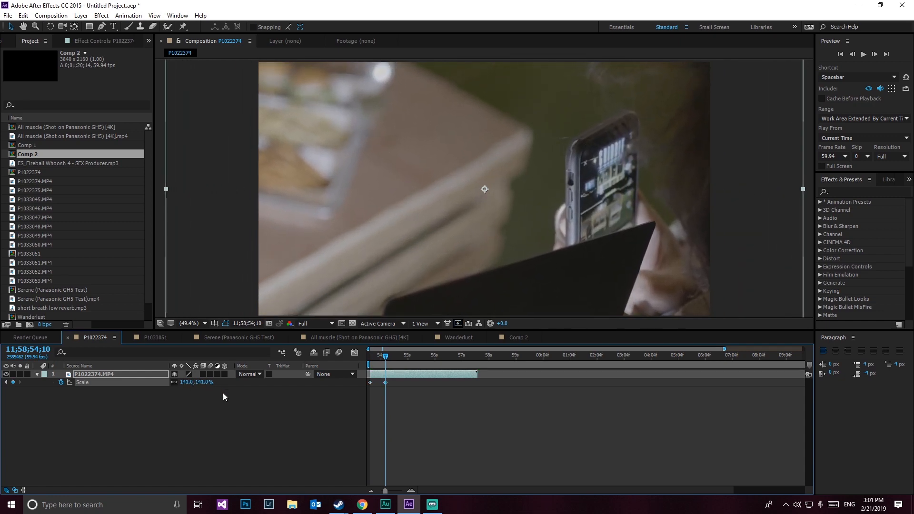
# Step: Preview the zoom between the two Scale keyframes from the start of the clip
pyautogui.moveTo(387, 356); pyautogui.dragTo(370, 353)
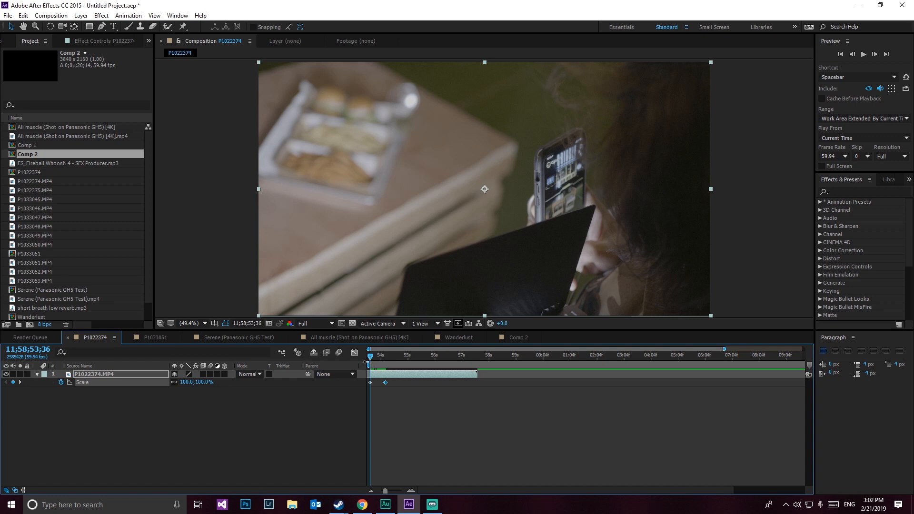
pyautogui.press('space')
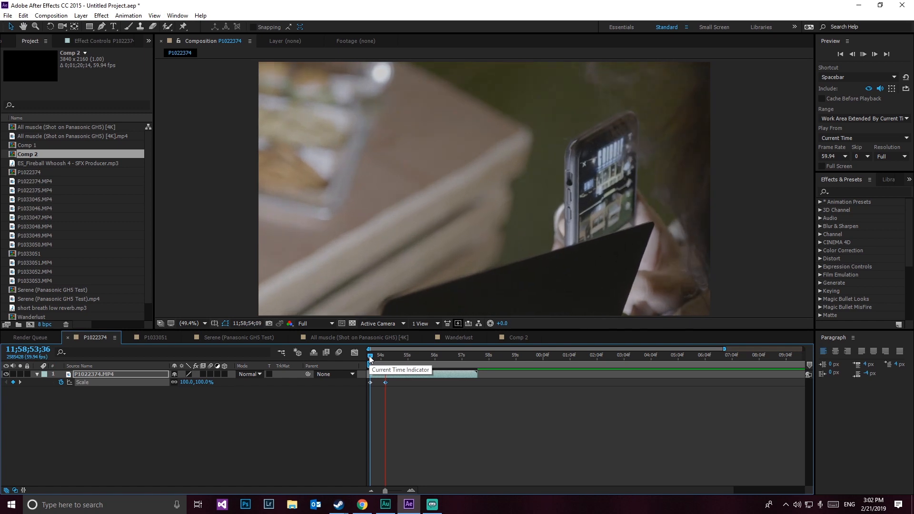
pyautogui.press('space')
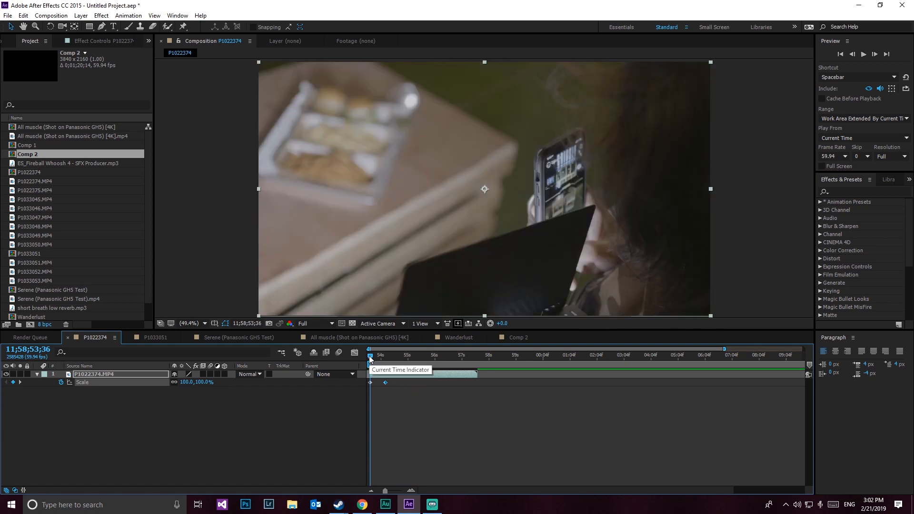
# Step: Slow the zoom by moving the second Scale keyframe to 11;58;54;49, and replay the animation
pyautogui.moveTo(386, 382); pyautogui.dragTo(403, 381)
pyautogui.press('space')
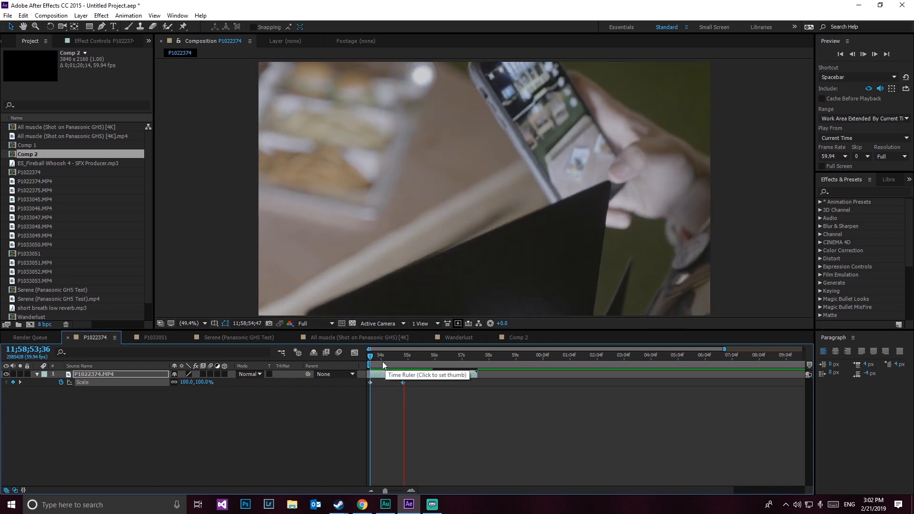
pyautogui.press('space')
pyautogui.press('space')
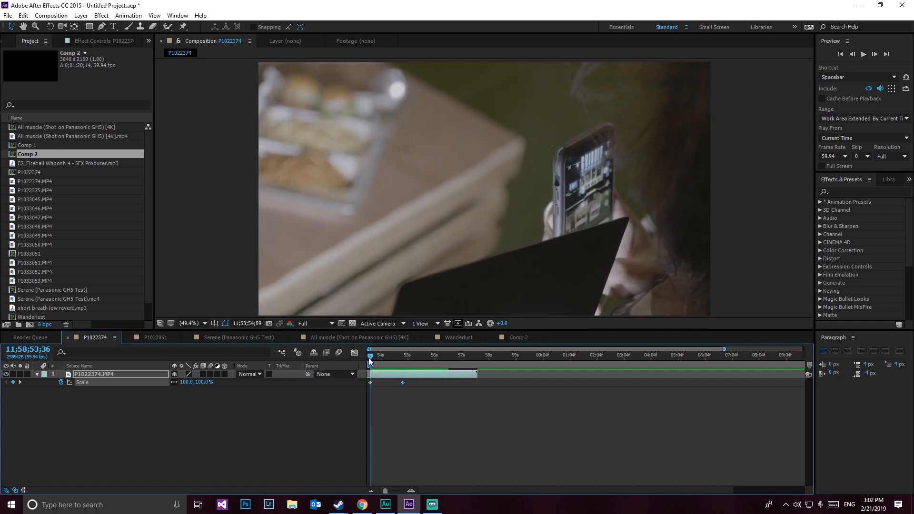
pyautogui.press('space')
# Step: Reduce the second Scale keyframe, at 11;58;54;49, to 131%
pyautogui.moveTo(424, 395); pyautogui.dragTo(362, 377)
pyautogui.click(405, 395)
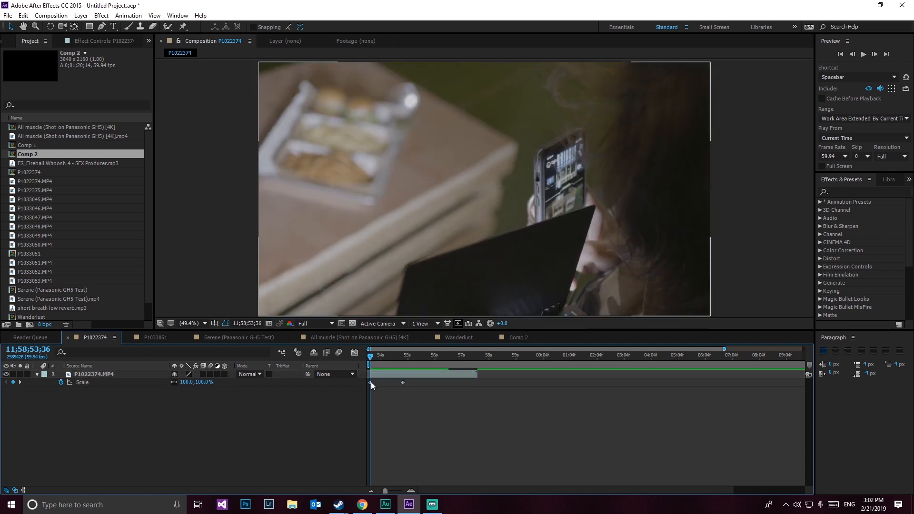
pyautogui.click(189, 382)
pyautogui.click(374, 390)
pyautogui.click(411, 490)
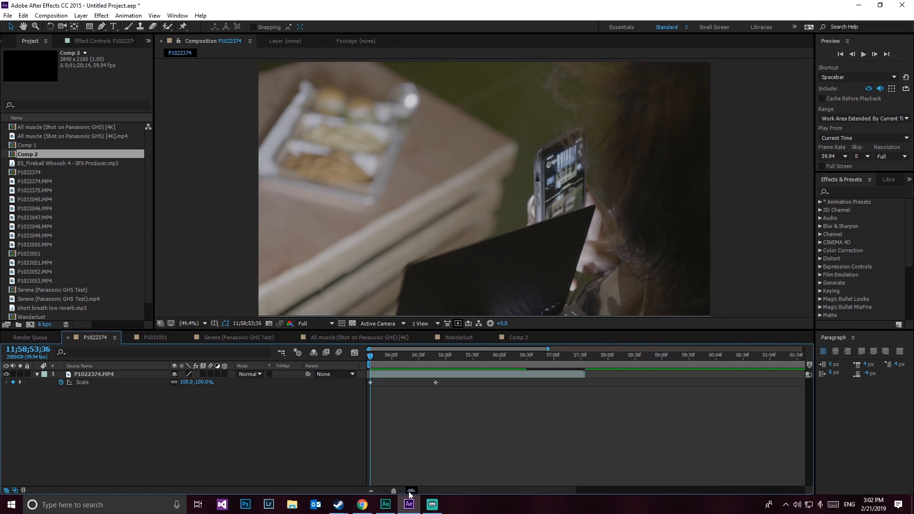
pyautogui.click(410, 491)
pyautogui.click(410, 490)
pyautogui.click(373, 384)
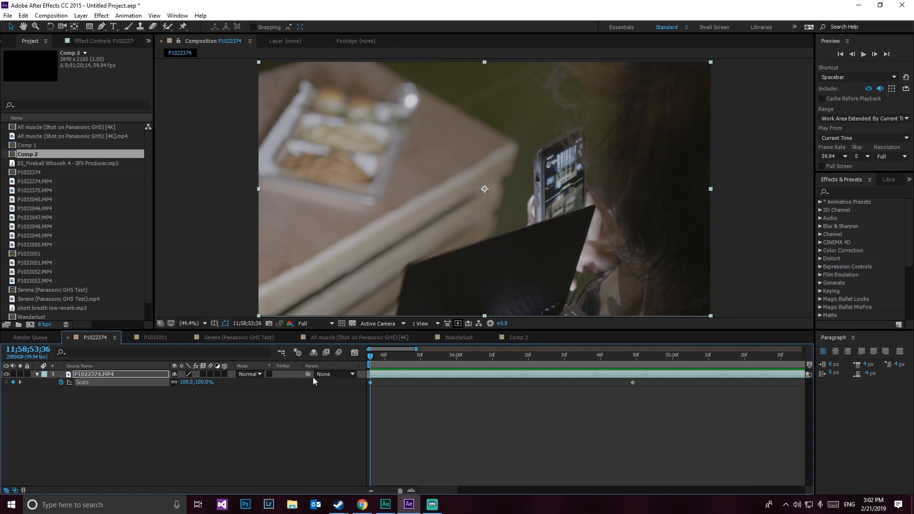
pyautogui.click(633, 356)
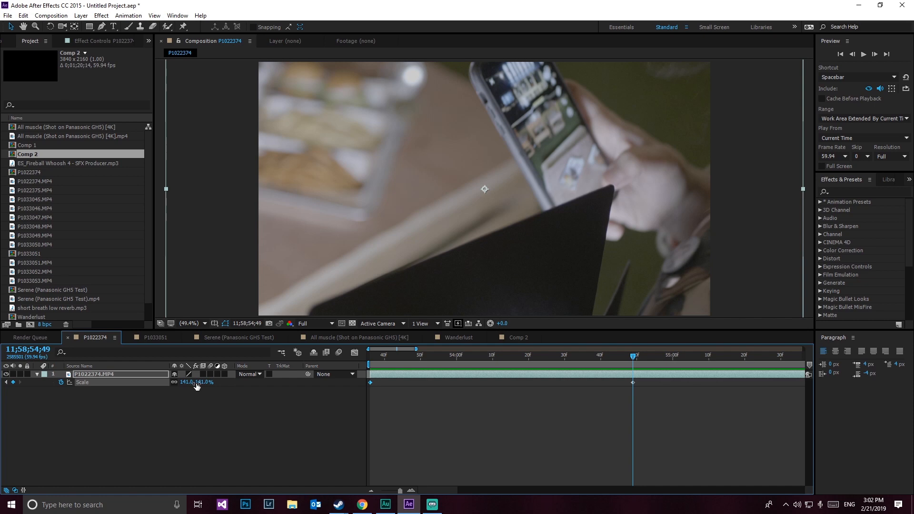
pyautogui.moveTo(207, 386)
pyautogui.mouseDown()
pyautogui.moveTo(189, 383)
pyautogui.moveTo(200, 382)
pyautogui.mouseUp()
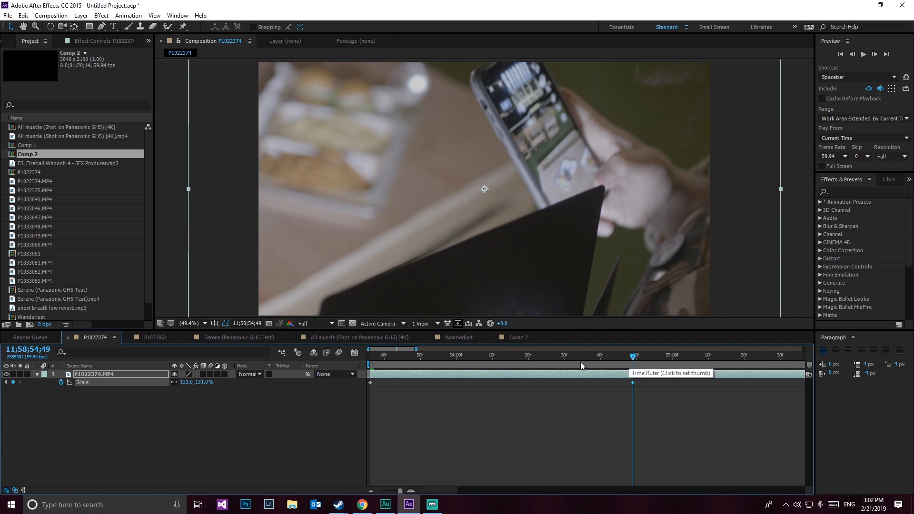
# Step: Add a third Scale keyframe of 100% at 11;58;55;40
pyautogui.moveTo(399, 490); pyautogui.dragTo(390, 490)
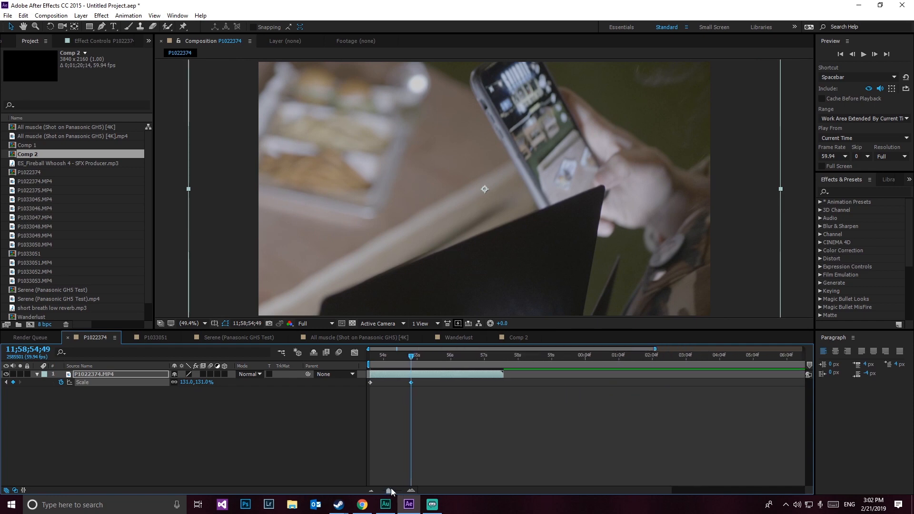
pyautogui.moveTo(412, 360); pyautogui.dragTo(441, 361)
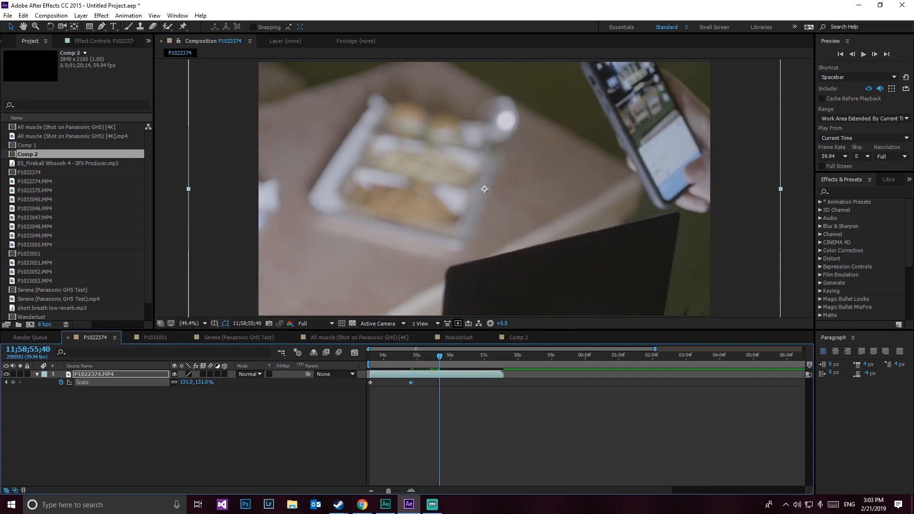
pyautogui.click(210, 382)
pyautogui.write('100')
pyautogui.press('Return')
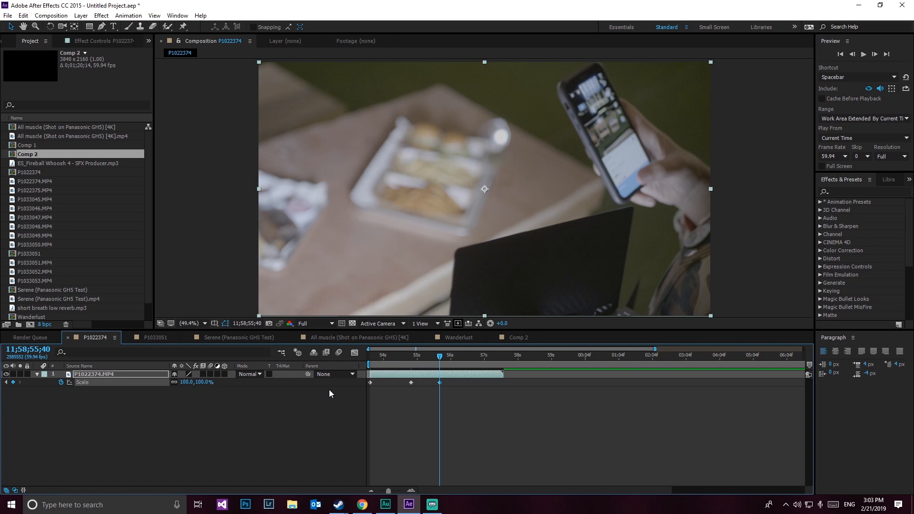
# Step: Try a 170% Scale keyframe at 11;58;56;25 and delete the 100% keyframe at 11;58;55;40
pyautogui.click(413, 361)
pyautogui.click(438, 358)
pyautogui.moveTo(441, 358); pyautogui.dragTo(465, 360)
pyautogui.moveTo(204, 383); pyautogui.dragTo(457, 381)
pyautogui.click(439, 382)
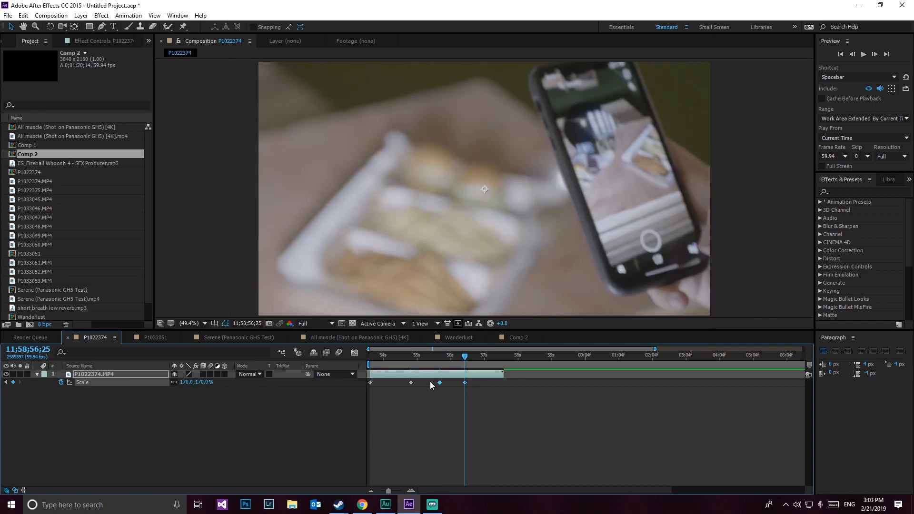
pyautogui.press('Delete')
# Step: Add a 100% Scale keyframe at 11;58;55;47 so the clip zooms back out
pyautogui.moveTo(418, 360); pyautogui.dragTo(443, 363)
pyautogui.click(202, 382)
pyautogui.write('100')
pyautogui.press('Return')
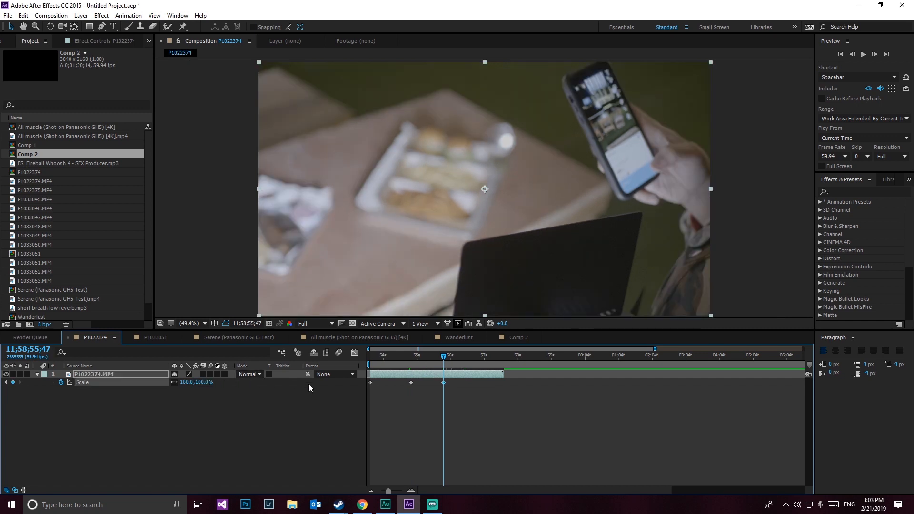
# Step: Play the complete zoom-in and zoom-out animation from the clip's start
pyautogui.click(370, 357)
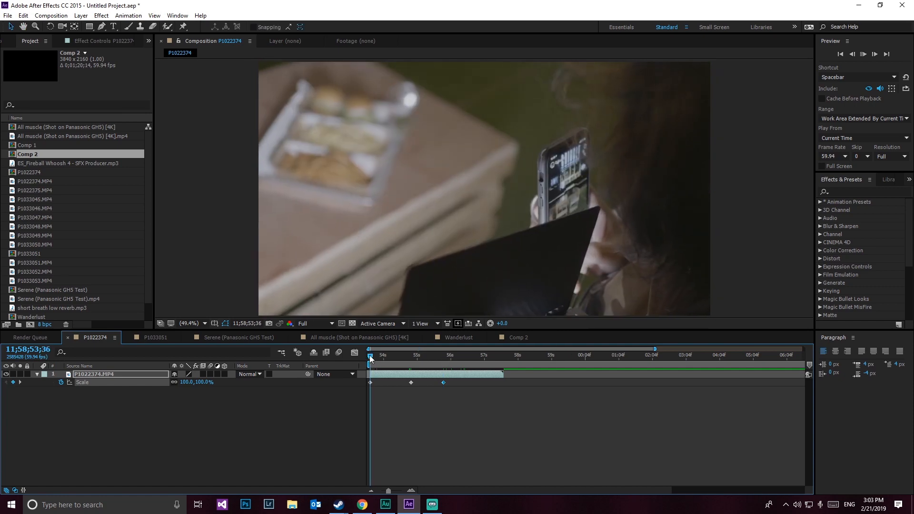
pyautogui.press('space')
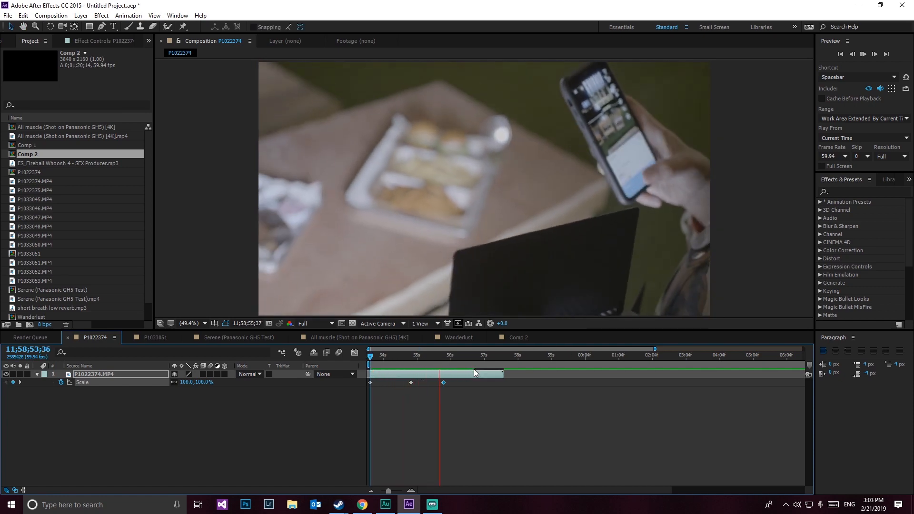
pyautogui.click(473, 372)
# Step: Examine the clip's Scale values at the second keyframe, between the last two keyframes, and at the third keyframe
pyautogui.click(371, 358)
pyautogui.moveTo(372, 359); pyautogui.dragTo(410, 359)
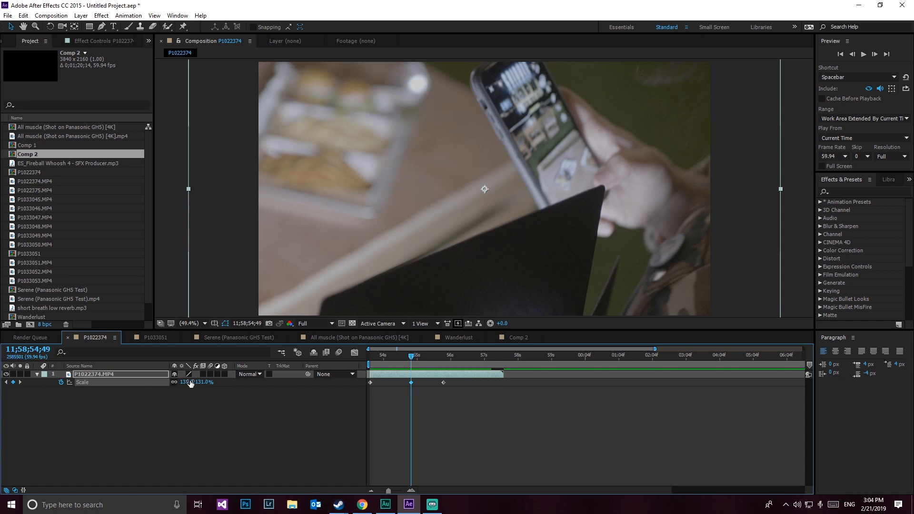
pyautogui.moveTo(412, 358); pyautogui.dragTo(428, 359)
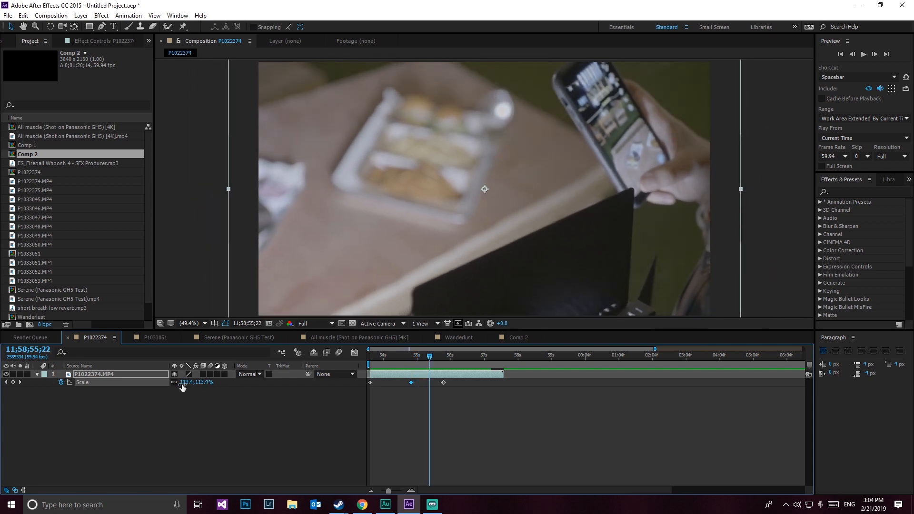
pyautogui.moveTo(431, 354); pyautogui.dragTo(444, 355)
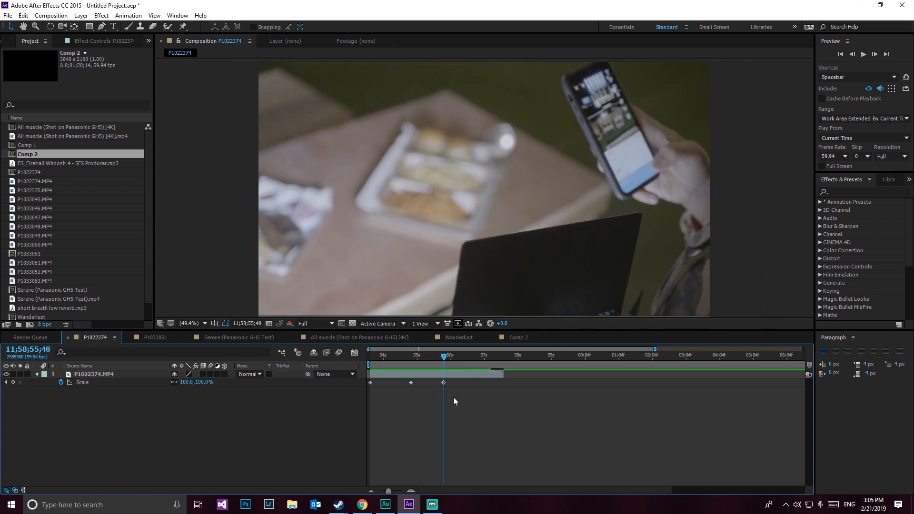
pyautogui.click(443, 382)
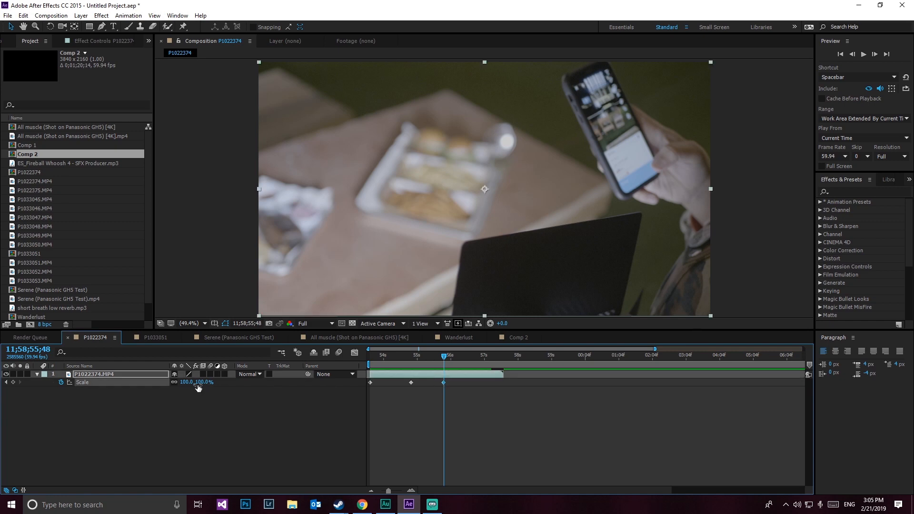
pyautogui.click(447, 399)
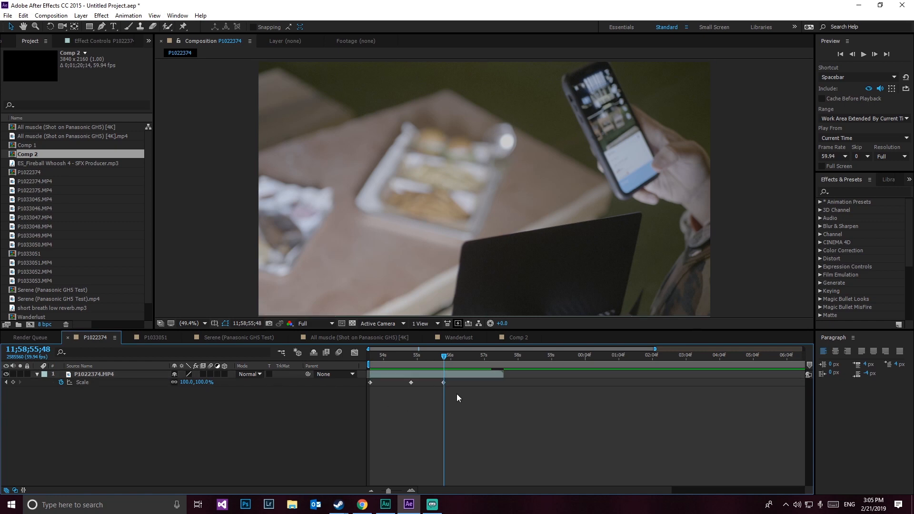
# Step: Delete all Scale keyframes from the clip and return the playhead to its start at 11;58;53;36
pyautogui.moveTo(470, 387); pyautogui.dragTo(365, 378)
pyautogui.press('Delete')
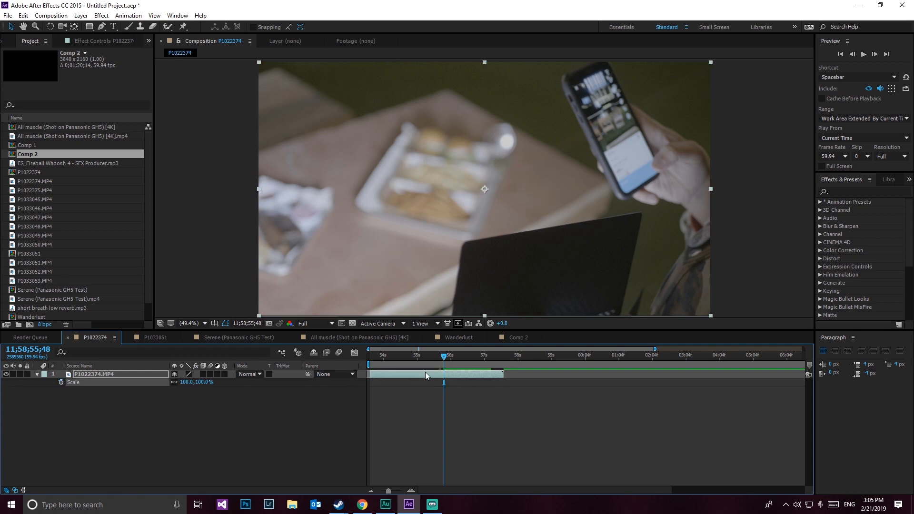
pyautogui.click(407, 361)
pyautogui.press('Home')
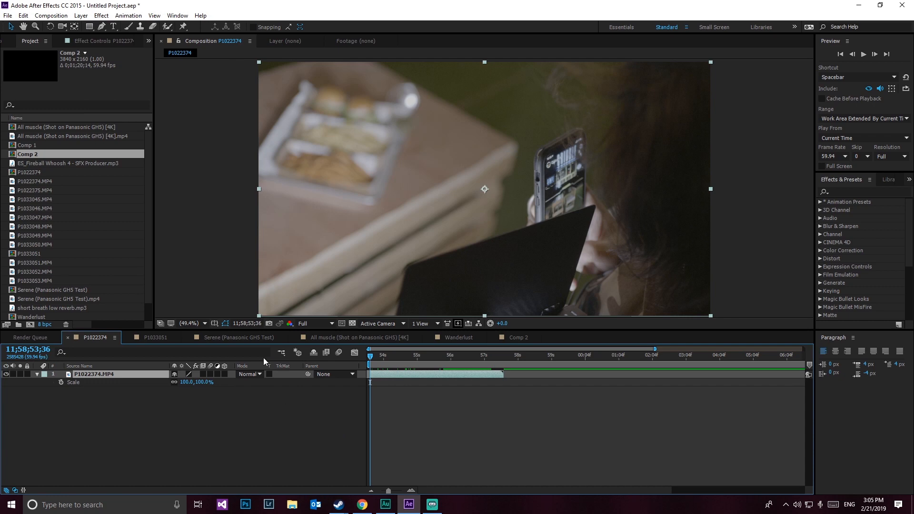
# Step: Apply the CC Light Burst 2.5 effect to the P1022374.MP4 clip
pyautogui.click(102, 16)
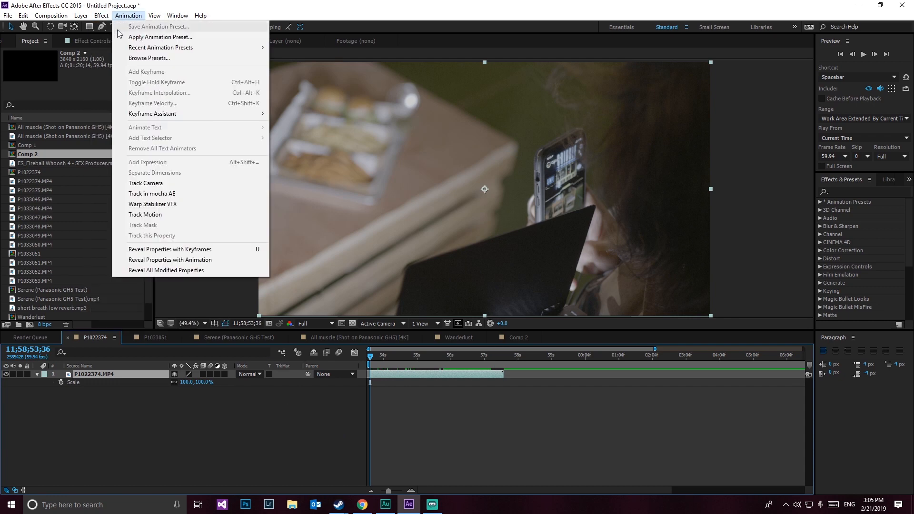
pyautogui.moveTo(133, 105)
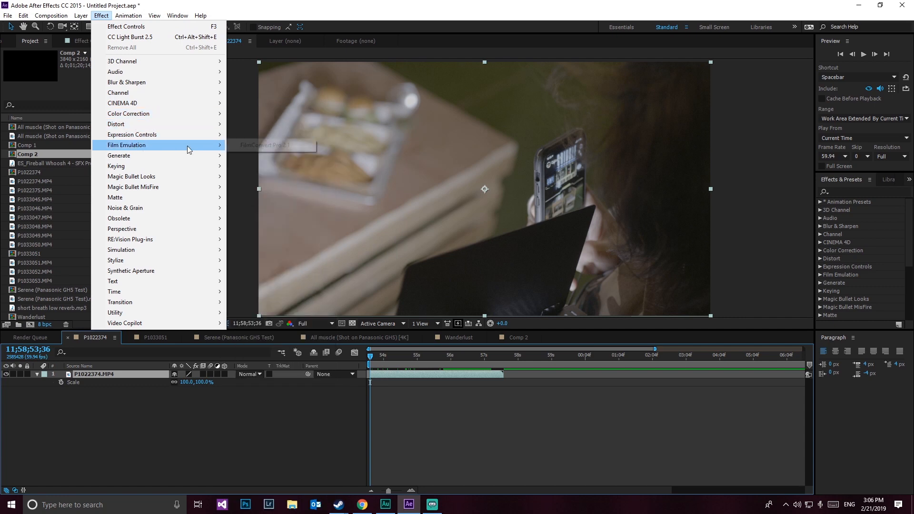
pyautogui.moveTo(182, 159)
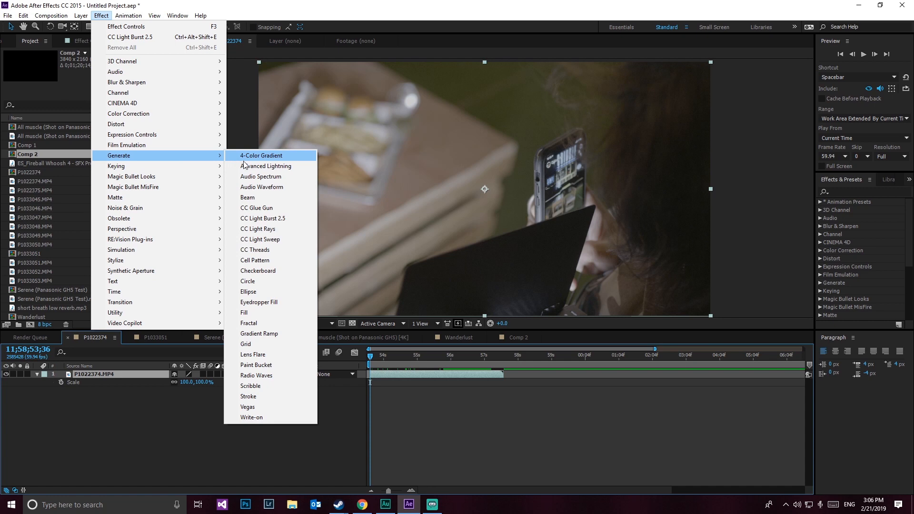
pyautogui.click(274, 220)
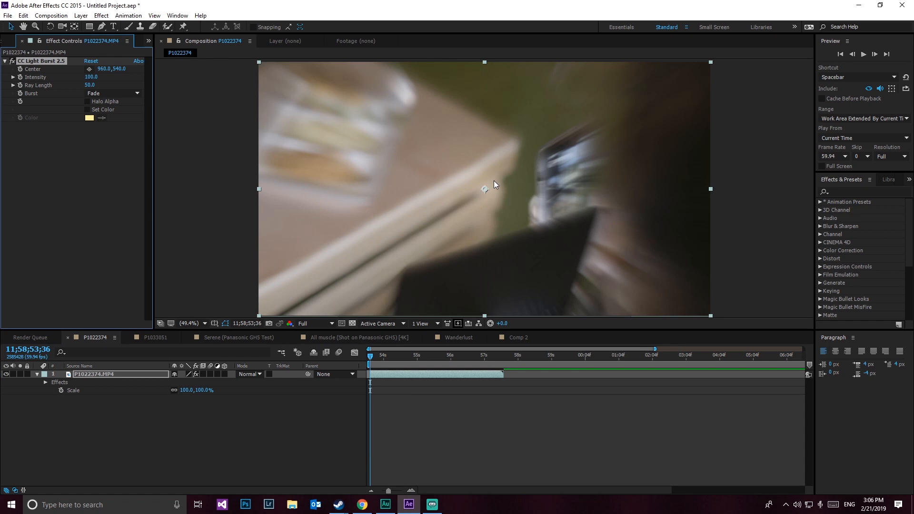
# Step: Set the light burst's Ray Length to 0 and keyframe it at the clip's start, 11;58;53;36
pyautogui.click(91, 93)
pyautogui.click(90, 72)
pyautogui.moveTo(90, 85)
pyautogui.mouseDown()
pyautogui.moveTo(103, 84)
pyautogui.moveTo(67, 85)
pyautogui.moveTo(147, 84)
pyautogui.moveTo(90, 85)
pyautogui.mouseUp()
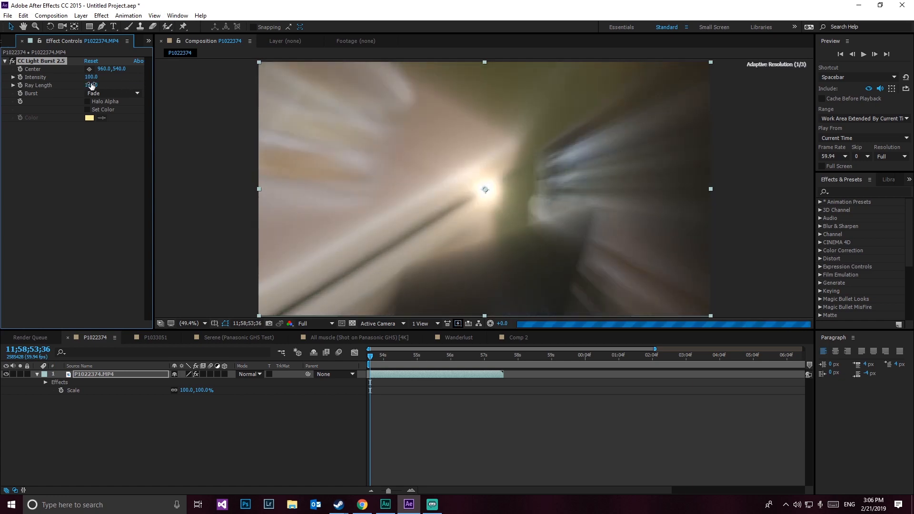
pyautogui.click(92, 85)
pyautogui.write('0')
pyautogui.press('Return')
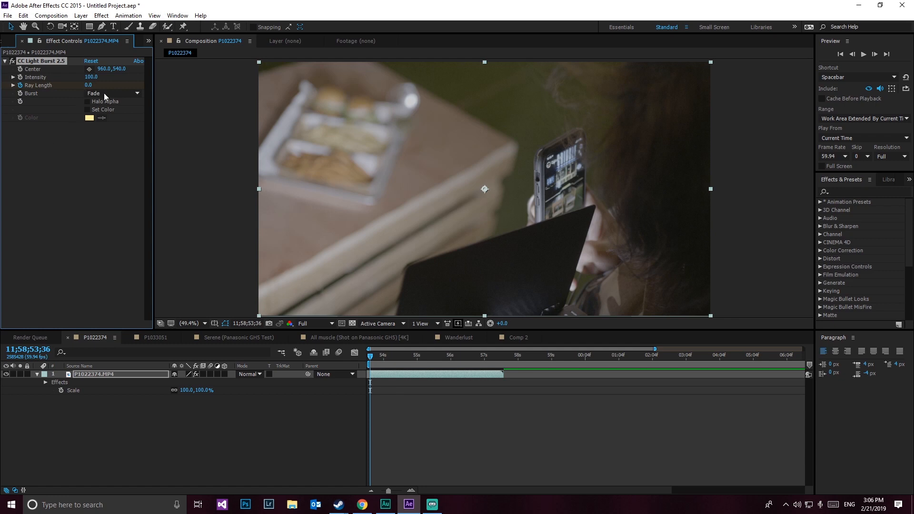
# Step: Reveal the clip's keyframed properties in the timeline and add a Ray Length keyframe of 38 at 11;58;55;03
pyautogui.click(119, 374)
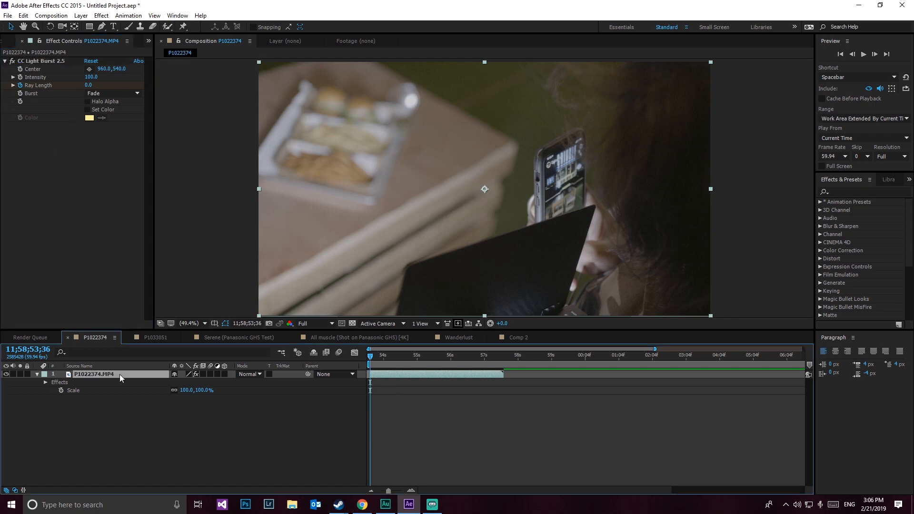
pyautogui.press('u')
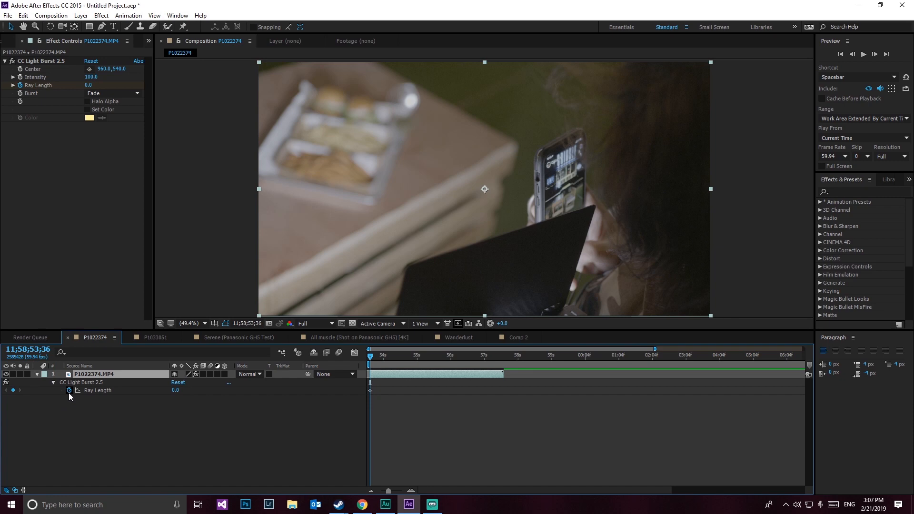
pyautogui.click(370, 391)
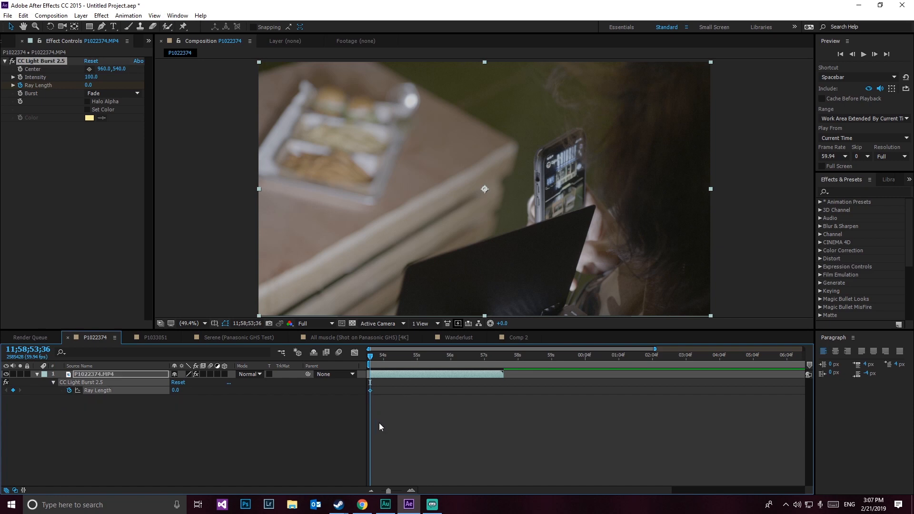
pyautogui.moveTo(370, 357)
pyautogui.mouseDown()
pyautogui.moveTo(396, 359)
pyautogui.moveTo(358, 358)
pyautogui.mouseUp()
pyautogui.moveTo(406, 357); pyautogui.dragTo(418, 358)
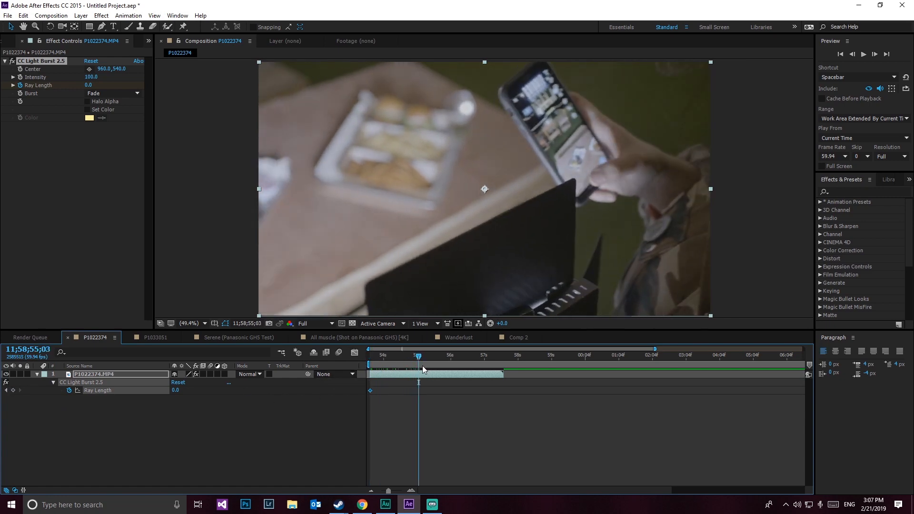
pyautogui.moveTo(88, 85); pyautogui.dragTo(104, 87)
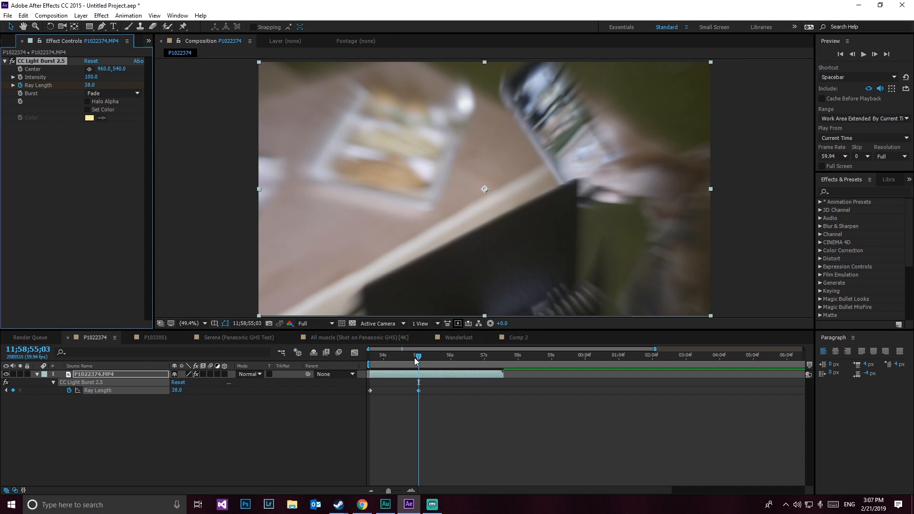
# Step: Play the light burst animation from the clip's start
pyautogui.moveTo(407, 356); pyautogui.dragTo(358, 353)
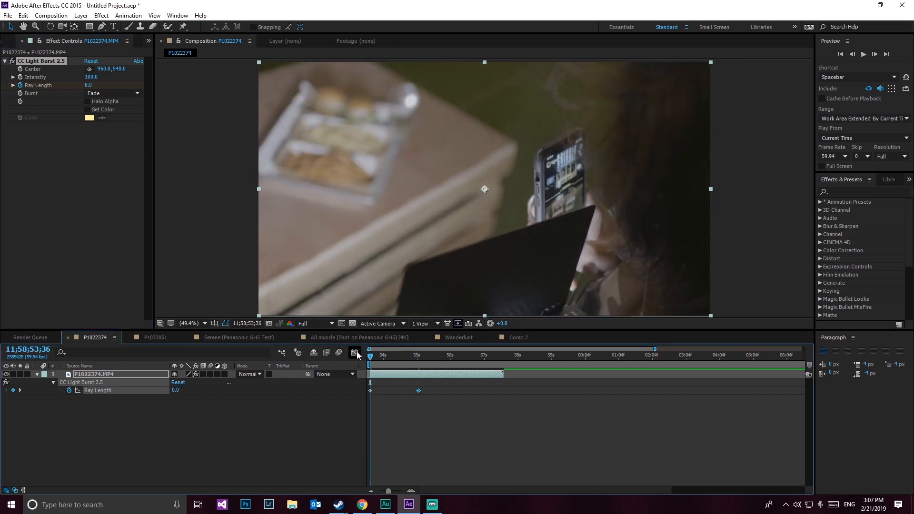
pyautogui.press('space')
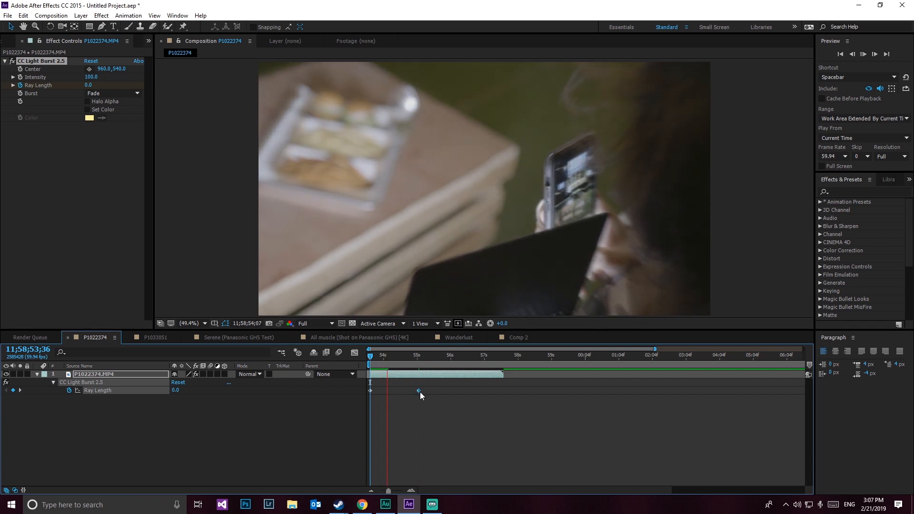
pyautogui.press('space')
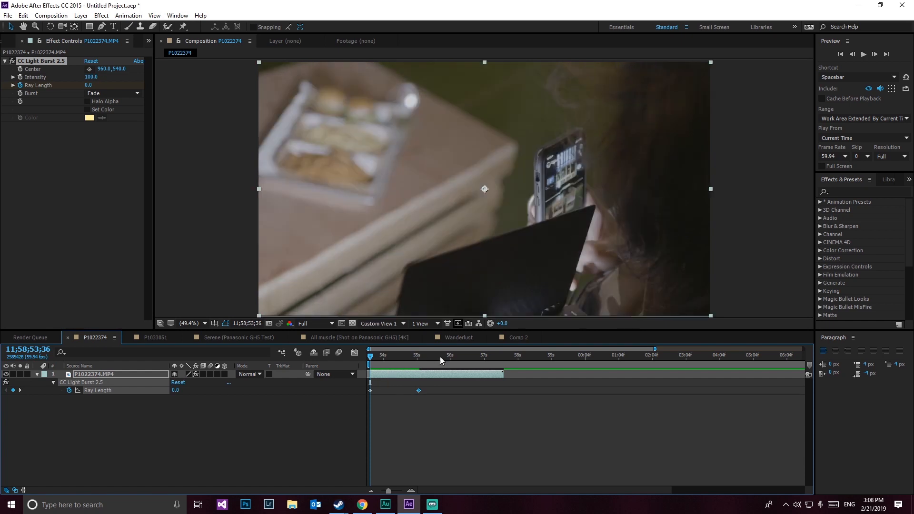
# Step: Compare the Ray Length at the clip's two keyframes, scrub between them, and replay the blur build-up
pyautogui.click(419, 355)
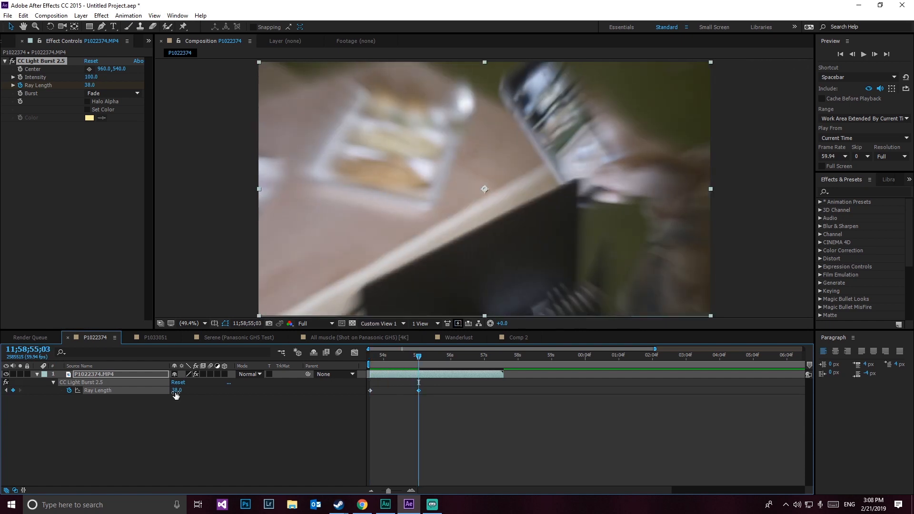
pyautogui.click(370, 358)
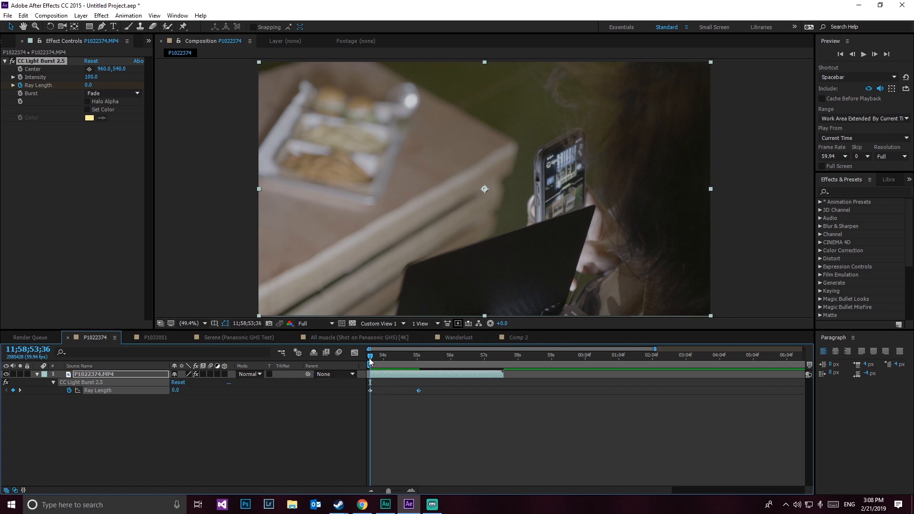
pyautogui.moveTo(370, 362); pyautogui.dragTo(417, 365)
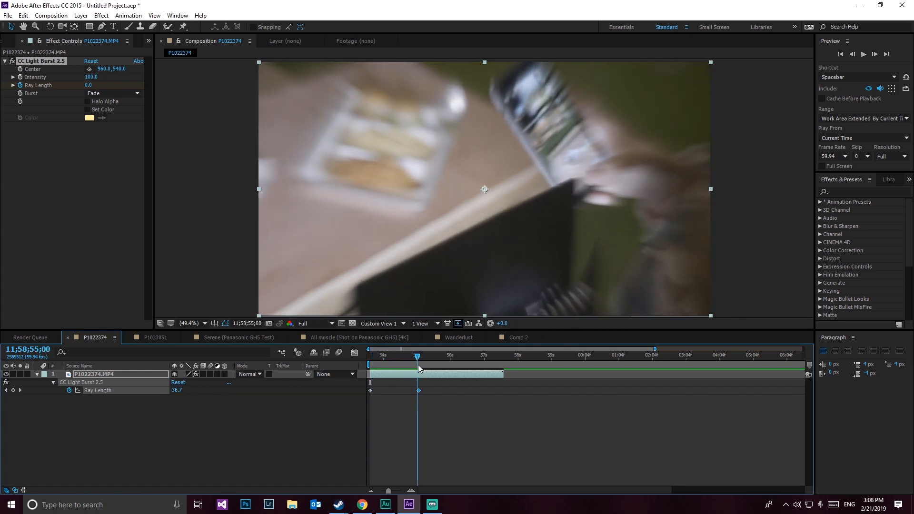
pyautogui.press('Home')
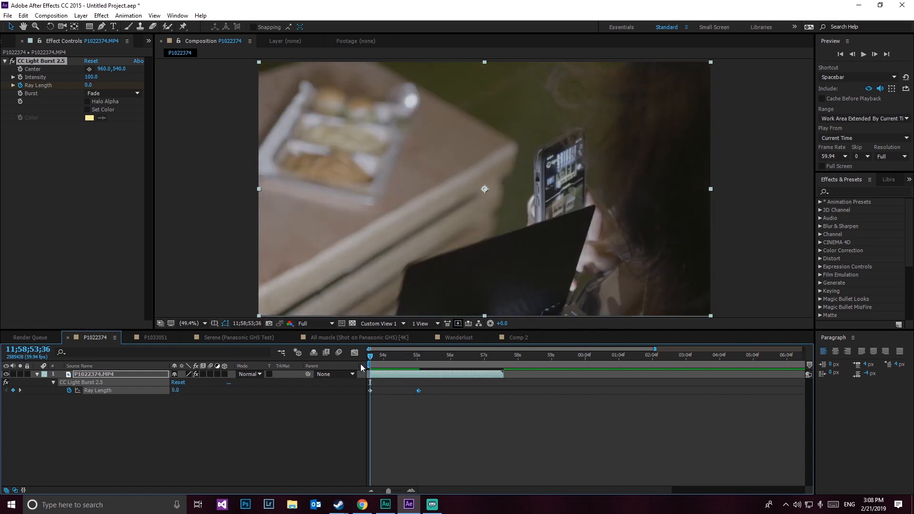
pyautogui.press('space')
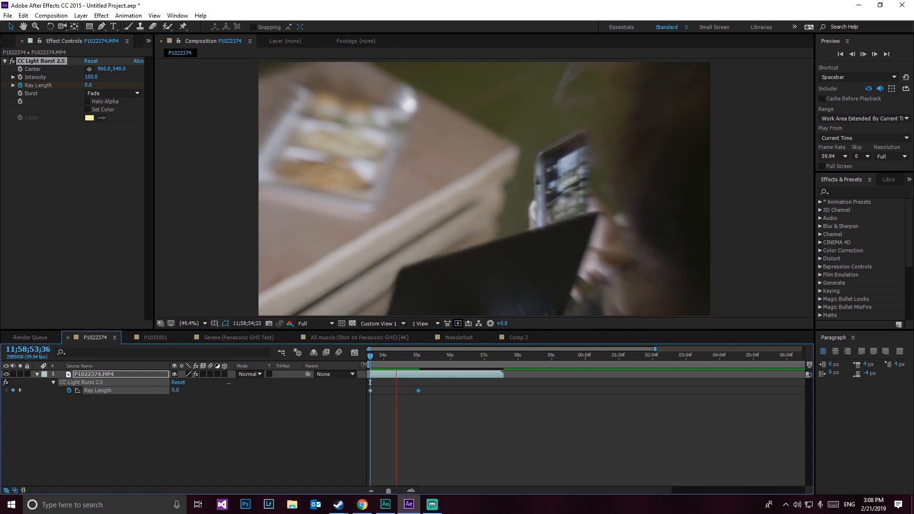
pyautogui.moveTo(416, 364)
pyautogui.mouseDown()
pyautogui.moveTo(407, 362)
pyautogui.moveTo(419, 361)
pyautogui.mouseUp()
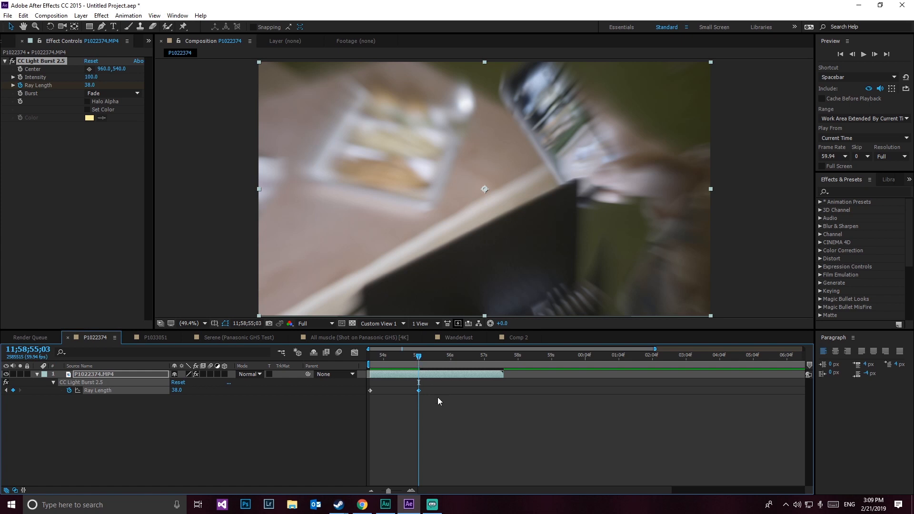
pyautogui.click(427, 437)
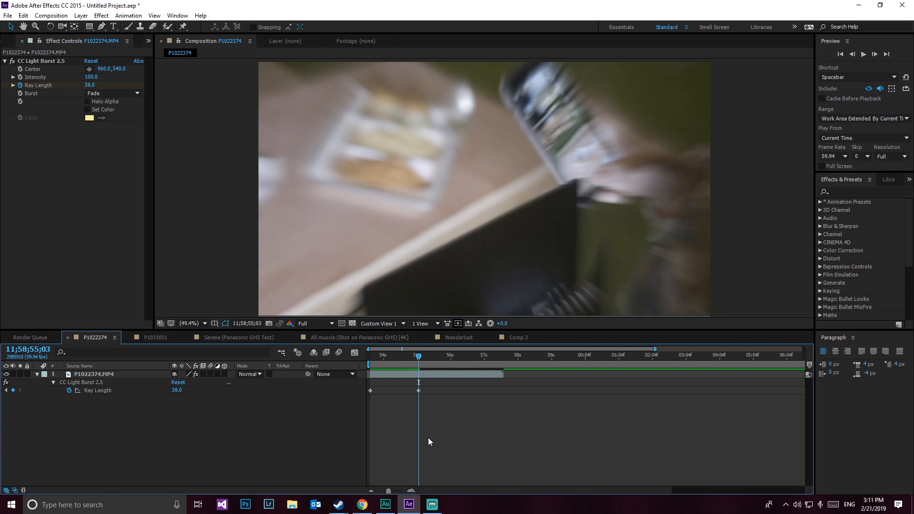
# Step: Open the P1033051 composition and examine the Time Remap keyframes on the P1033051.MP4 layer
pyautogui.click(155, 338)
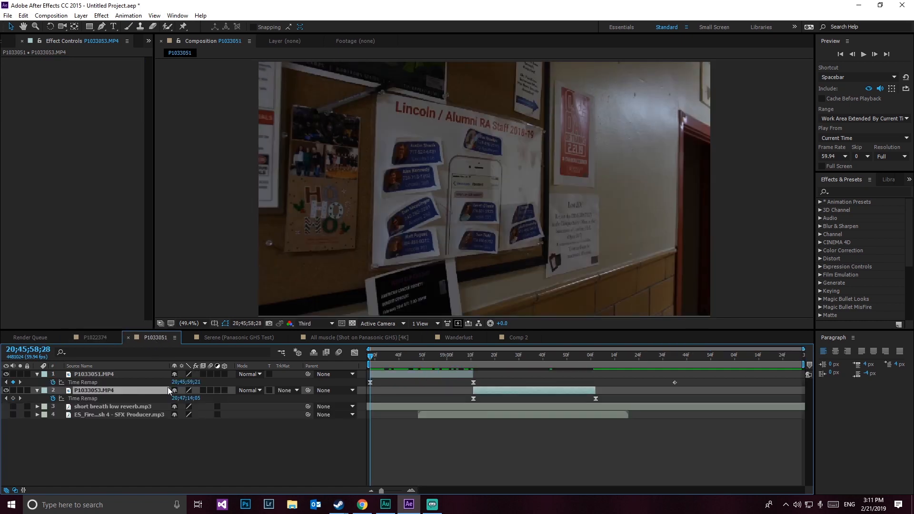
pyautogui.moveTo(378, 365); pyautogui.dragTo(373, 385)
pyautogui.click(371, 382)
pyautogui.click(476, 384)
pyautogui.click(473, 382)
pyautogui.click(483, 383)
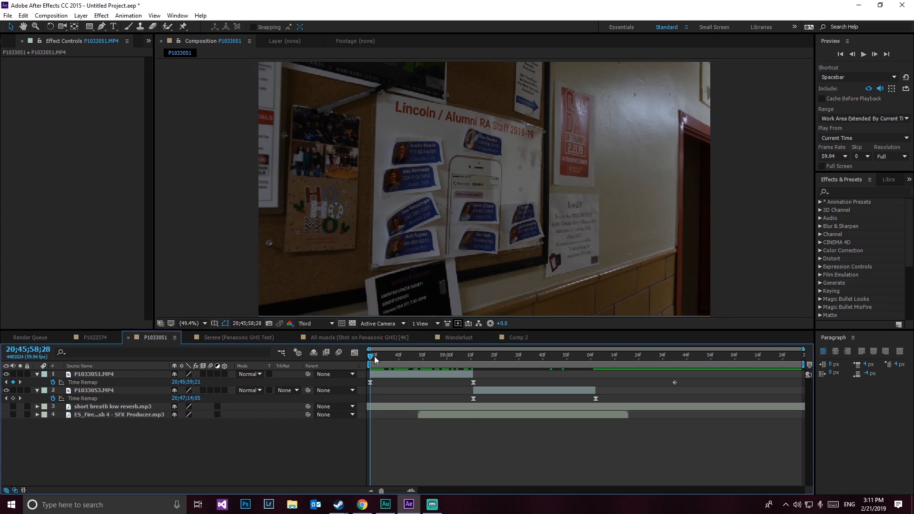
# Step: Play the P1033051 composition's transition between the two clips from the beginning
pyautogui.press('space')
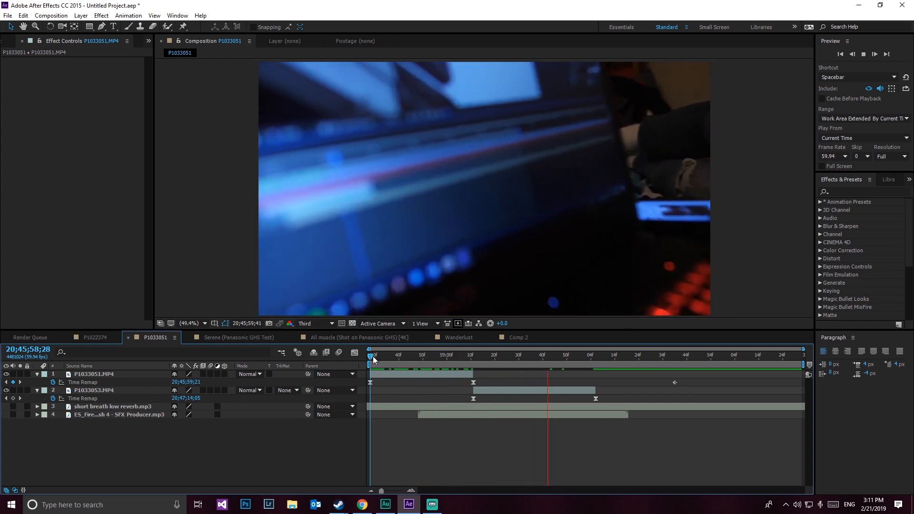
pyautogui.press('space')
pyautogui.press('space')
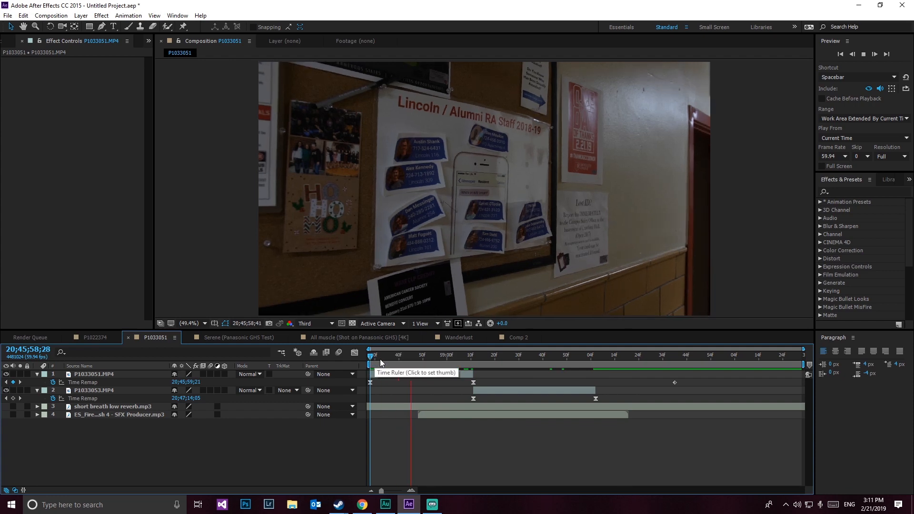
pyautogui.press('space')
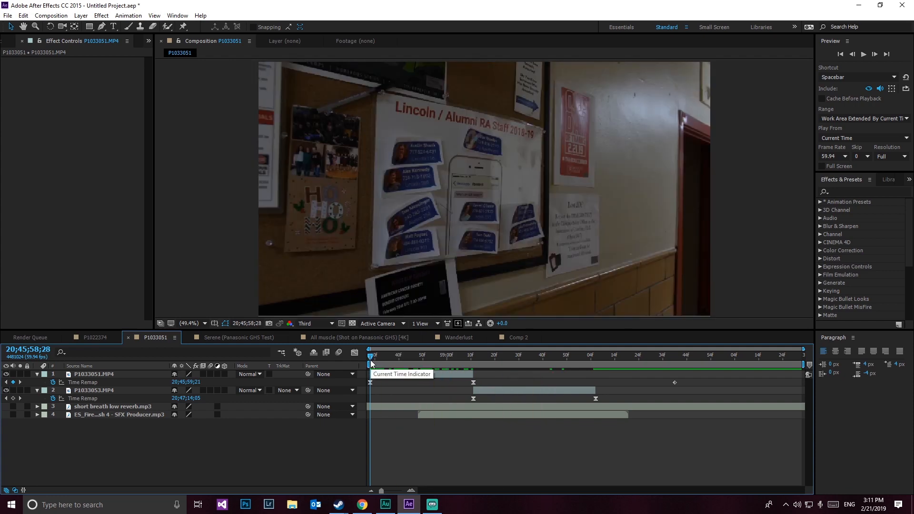
# Step: Turn on the audio of the short breath and fireball whoosh layers and replay the transition with sound
pyautogui.click(13, 406)
pyautogui.click(13, 414)
pyautogui.press('space')
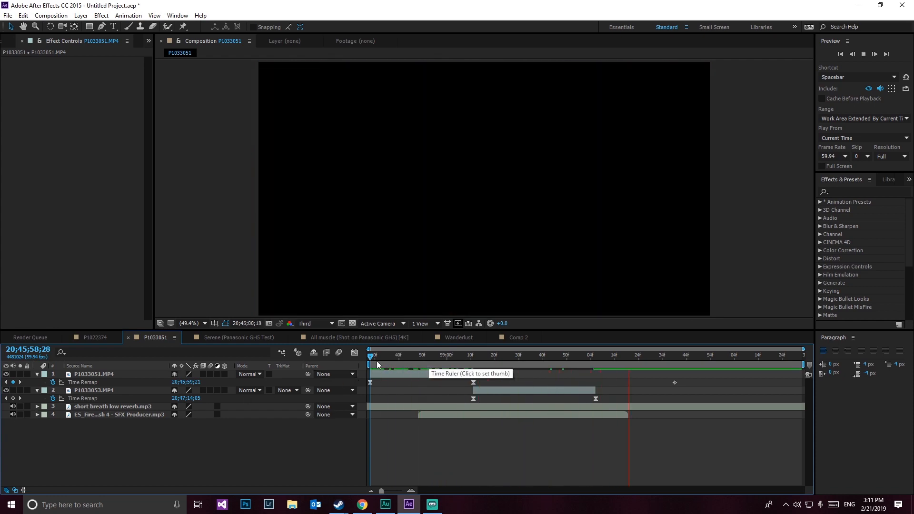
pyautogui.click(371, 361)
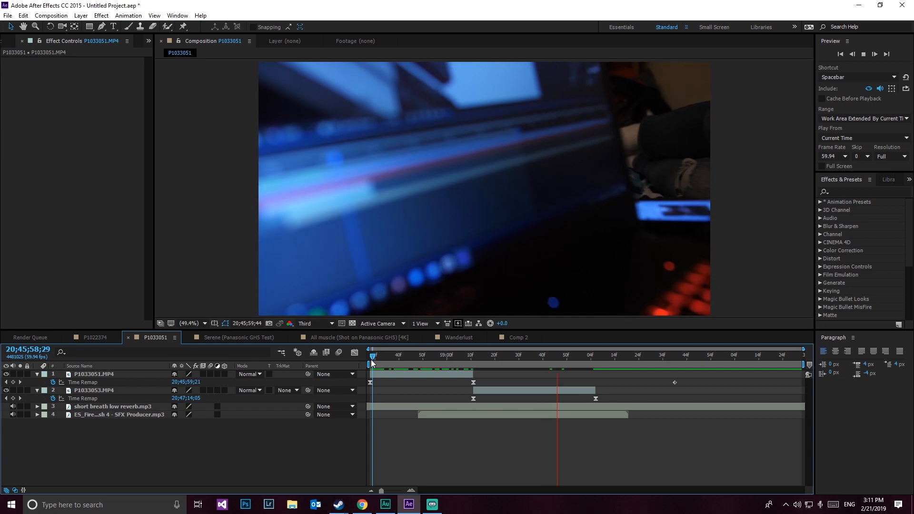
pyautogui.press('space')
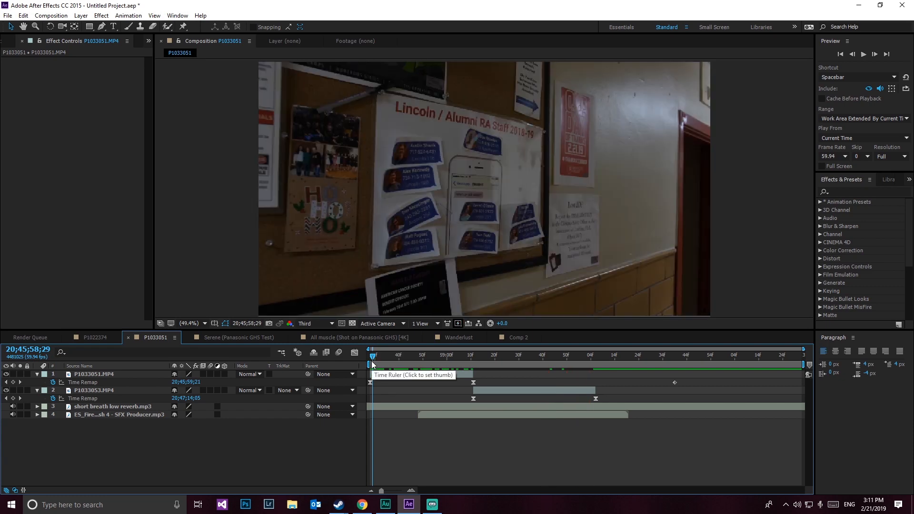
pyautogui.press('space')
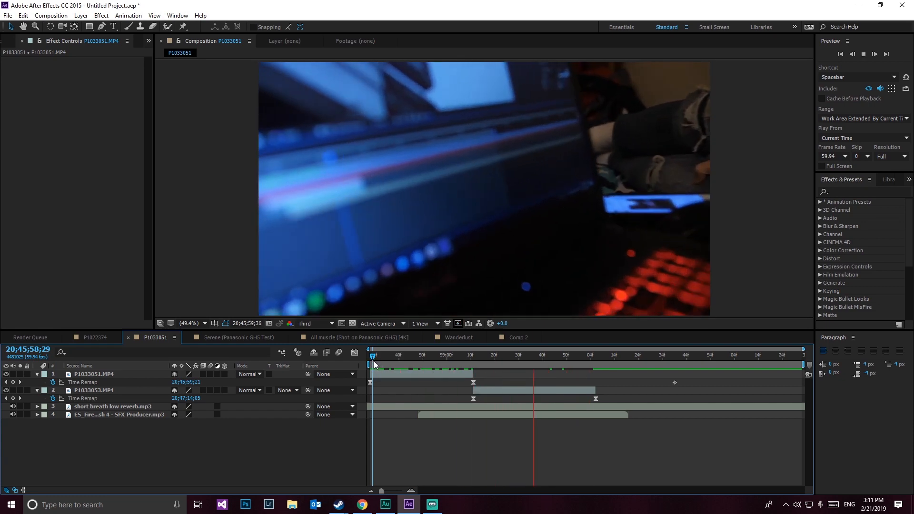
pyautogui.click(375, 364)
# Step: Open the Serene (Panasonic GH5 Test) composition, play it from the start, and stop at 0;00;07;10
pyautogui.click(235, 338)
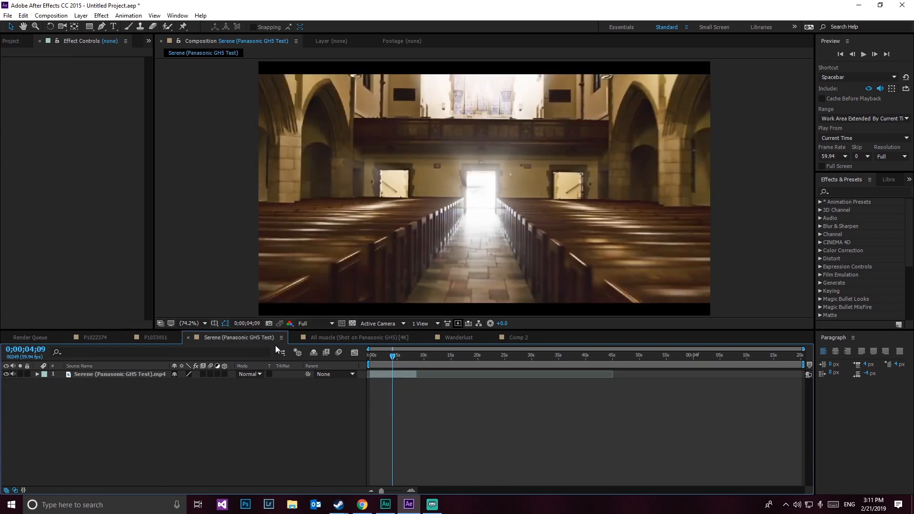
pyautogui.moveTo(379, 357); pyautogui.dragTo(362, 360)
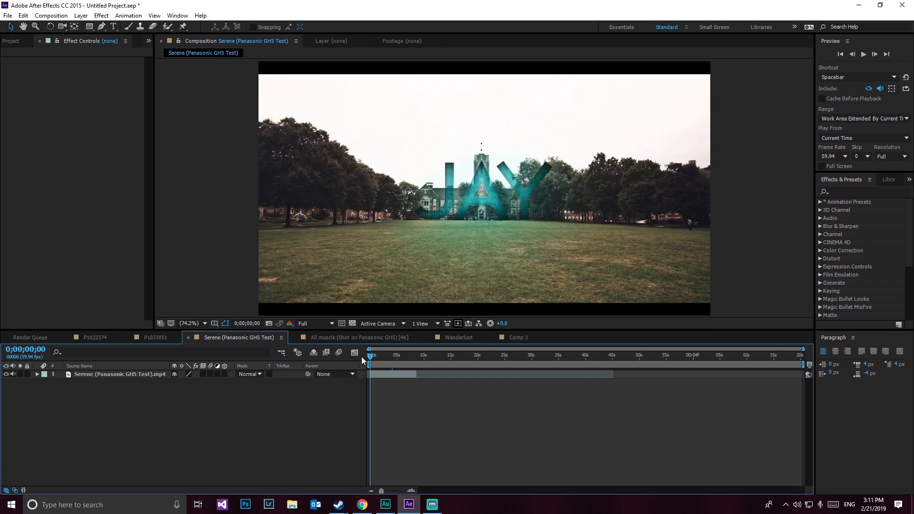
pyautogui.press('space')
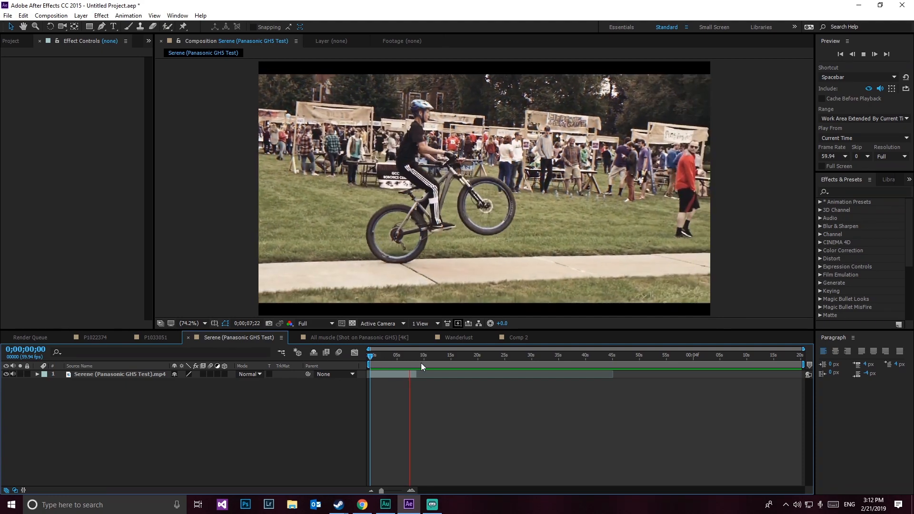
pyautogui.click(408, 358)
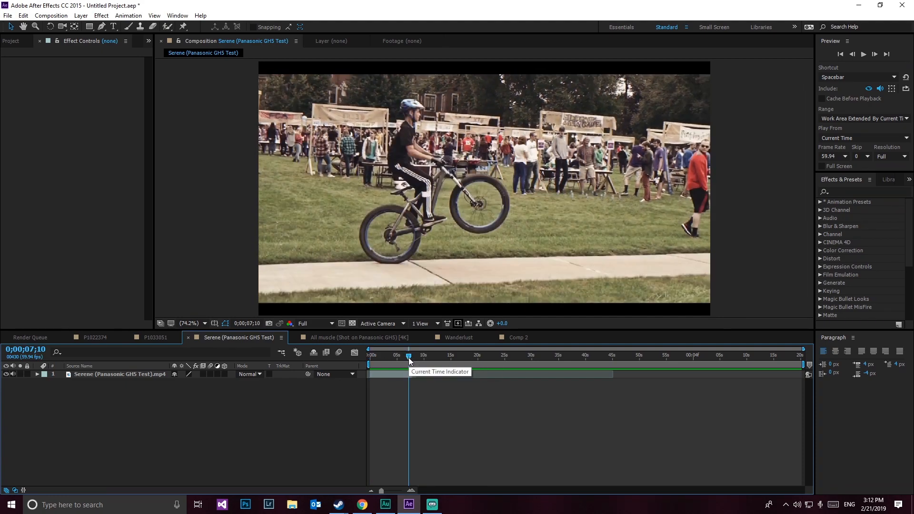
# Step: Open the All muscle (Shot on Panasonic GH5) [4K] composition and play it from the start
pyautogui.click(354, 336)
pyautogui.click(374, 357)
pyautogui.click(370, 358)
pyautogui.press('space')
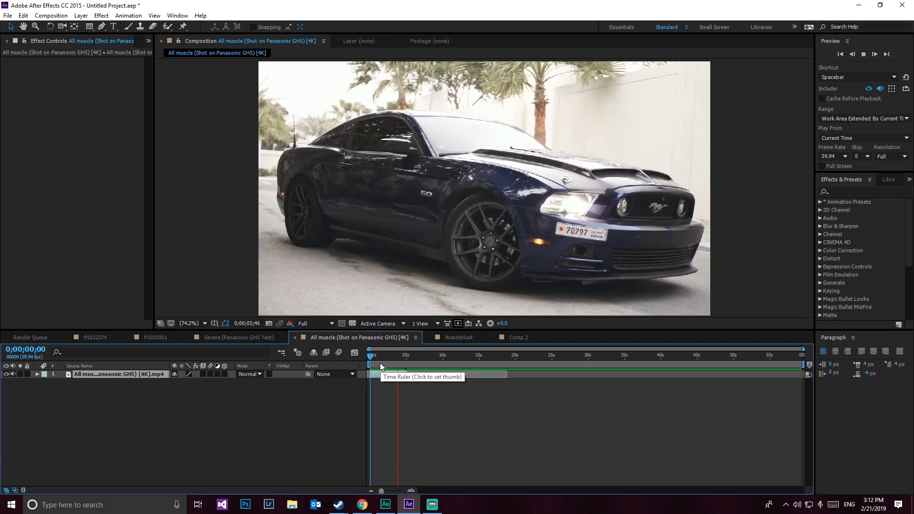
# Step: Replay the All muscle clip from the first frame and stop the playback
pyautogui.press('space')
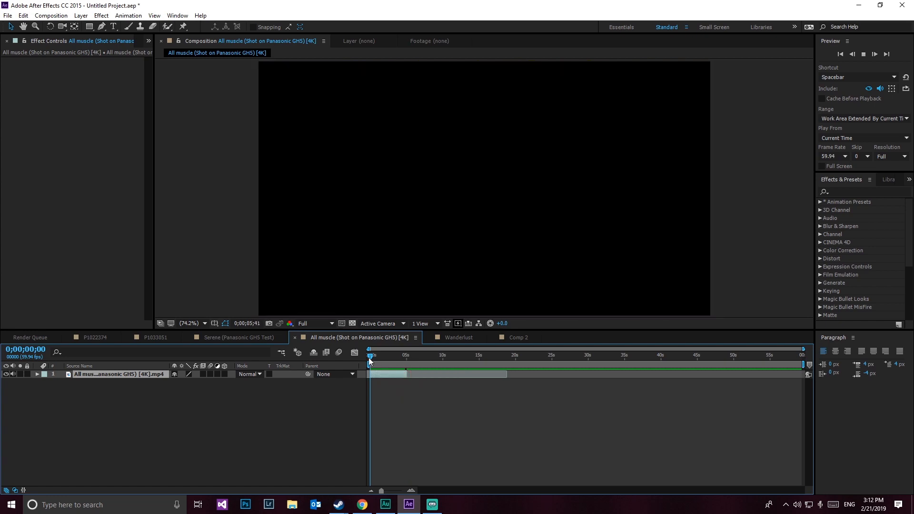
pyautogui.press('space')
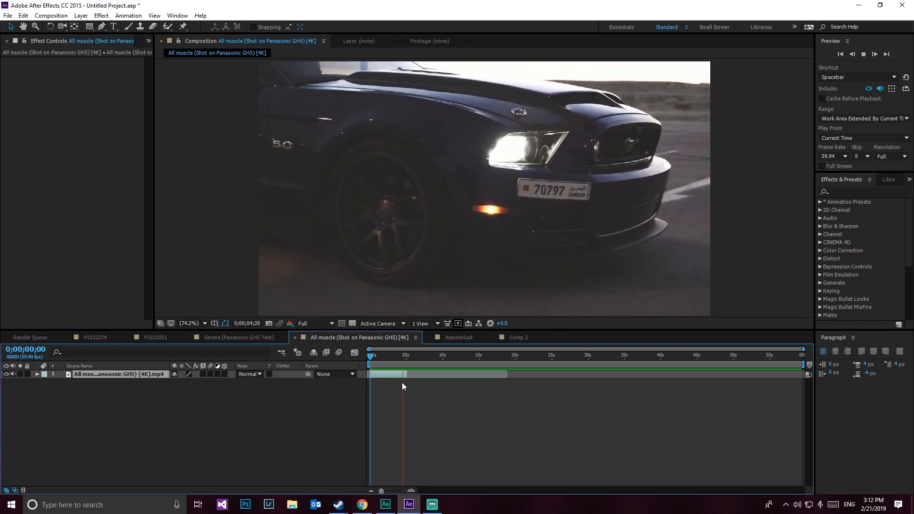
pyautogui.press('space')
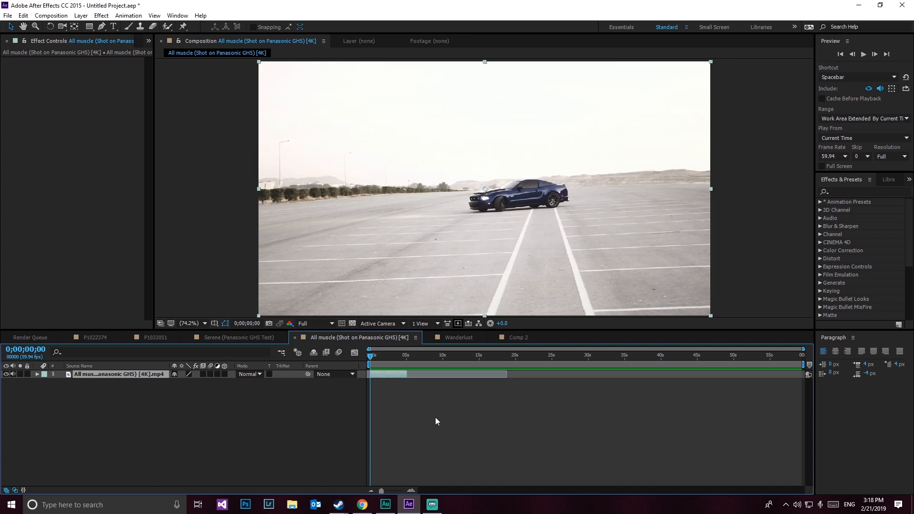
# Step: Open the Wanderlust composition, preview it briefly, and return to the first frame
pyautogui.click(449, 338)
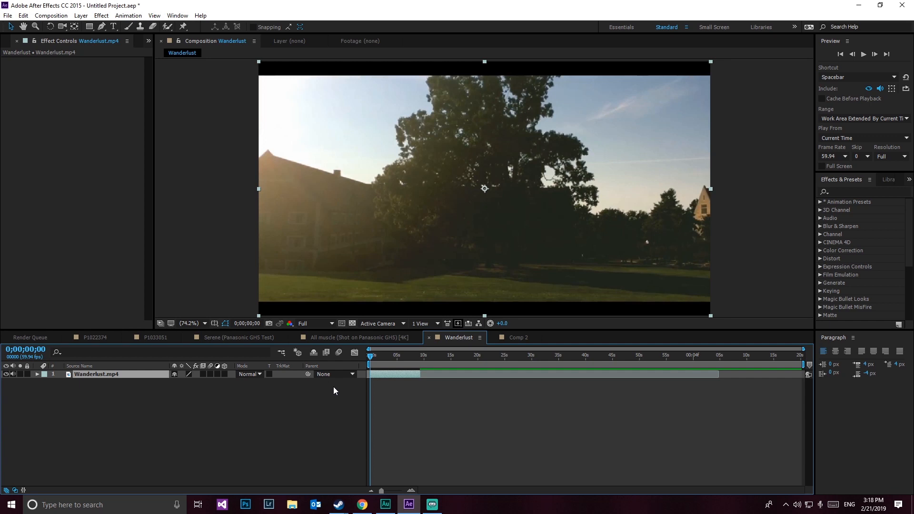
pyautogui.press('space')
pyautogui.press('space')
pyautogui.moveTo(380, 352); pyautogui.dragTo(321, 367)
# Step: Reveal the audio properties of the Wanderlust.mp4 layer and set its Audio Levels to -7 dB
pyautogui.press('l')
pyautogui.press('l')
pyautogui.click(174, 382)
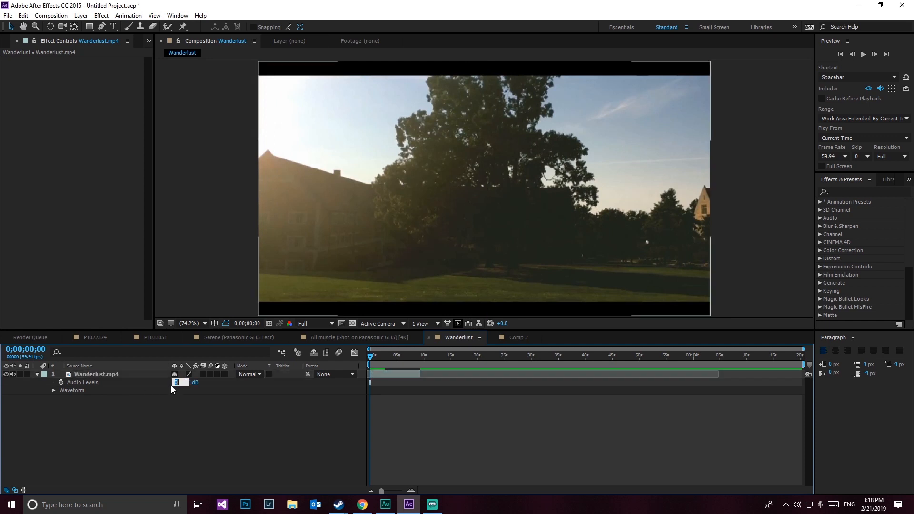
pyautogui.write('-7')
pyautogui.press('Return')
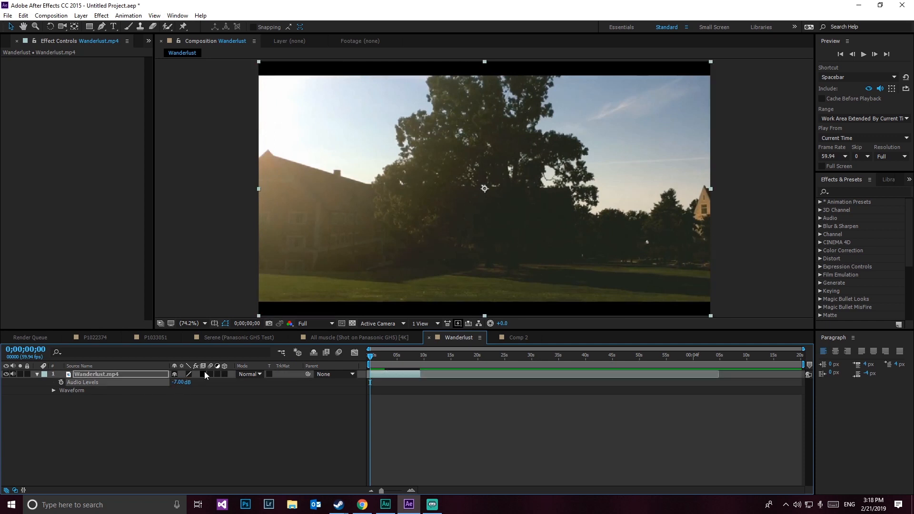
# Step: Play the Wanderlust composition through the end of its clip and scrub from the first frame to 0;00;07;25
pyautogui.press('space')
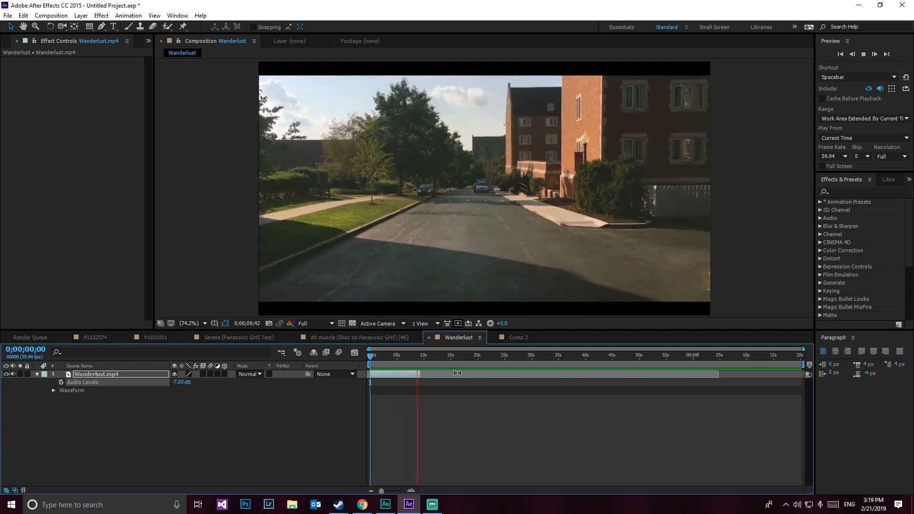
pyautogui.press('space')
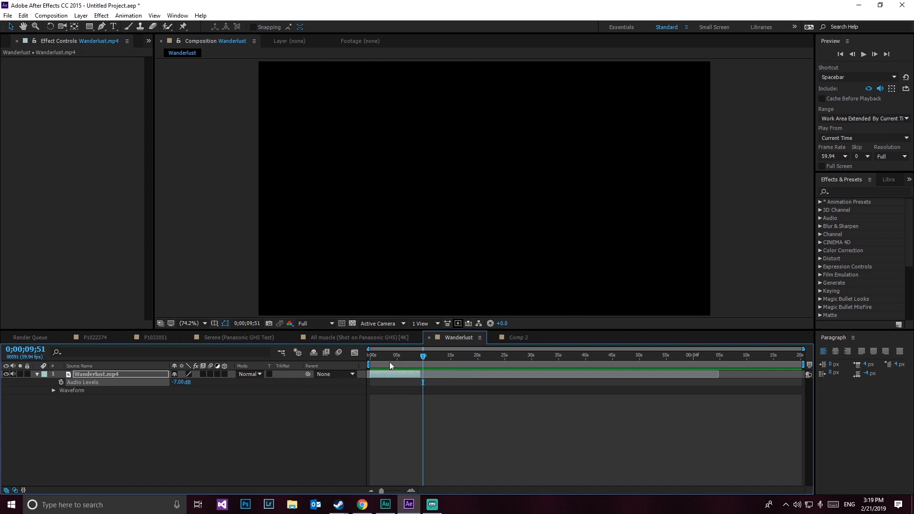
pyautogui.click(366, 356)
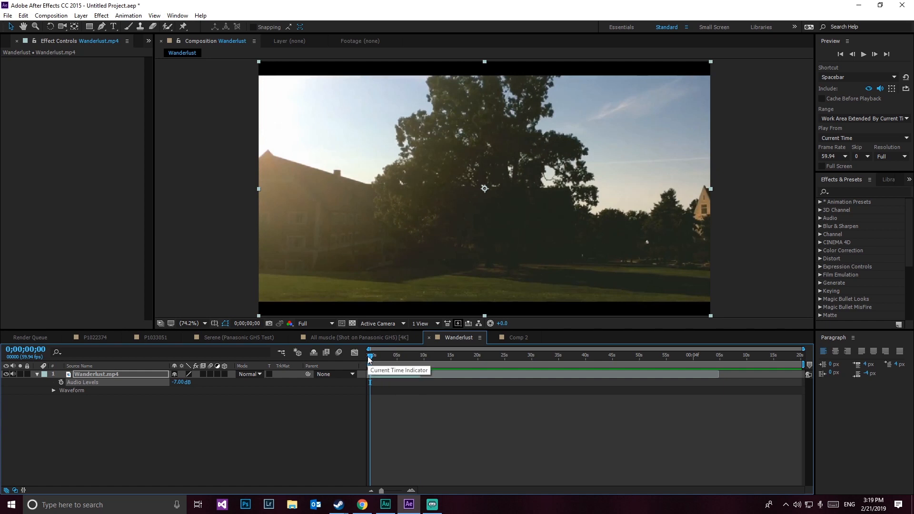
pyautogui.moveTo(367, 356); pyautogui.dragTo(409, 358)
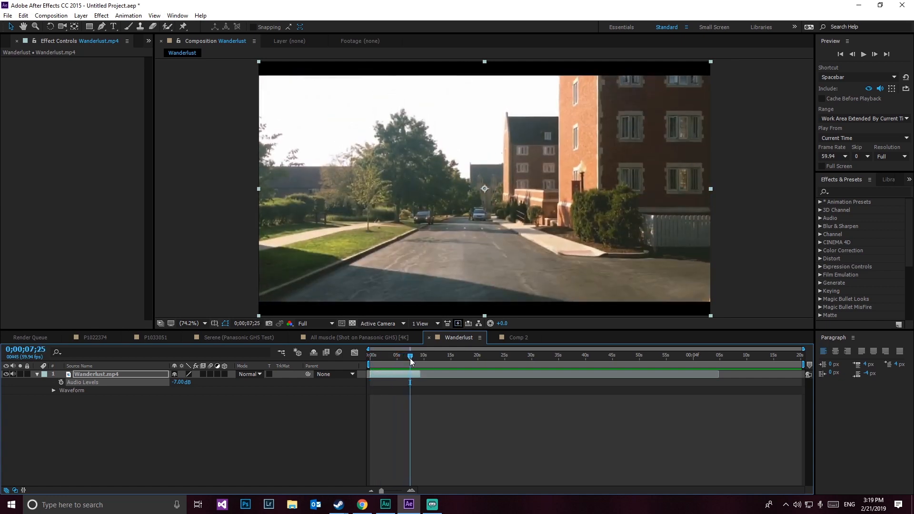